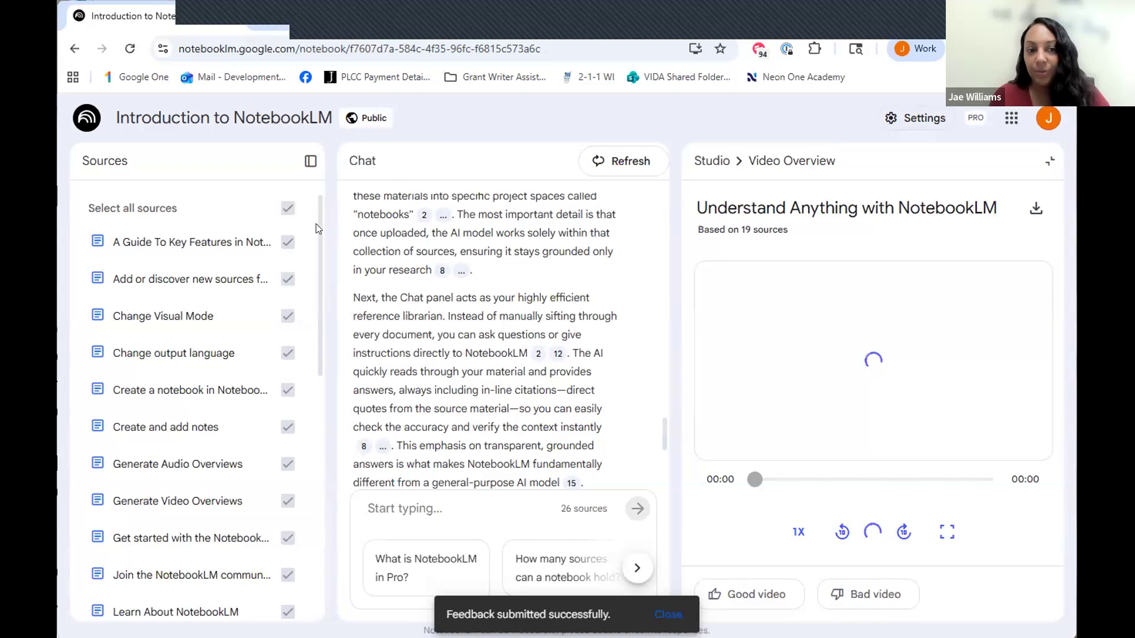
pyautogui.moveTo(318, 229); pyautogui.dragTo(358, 161)
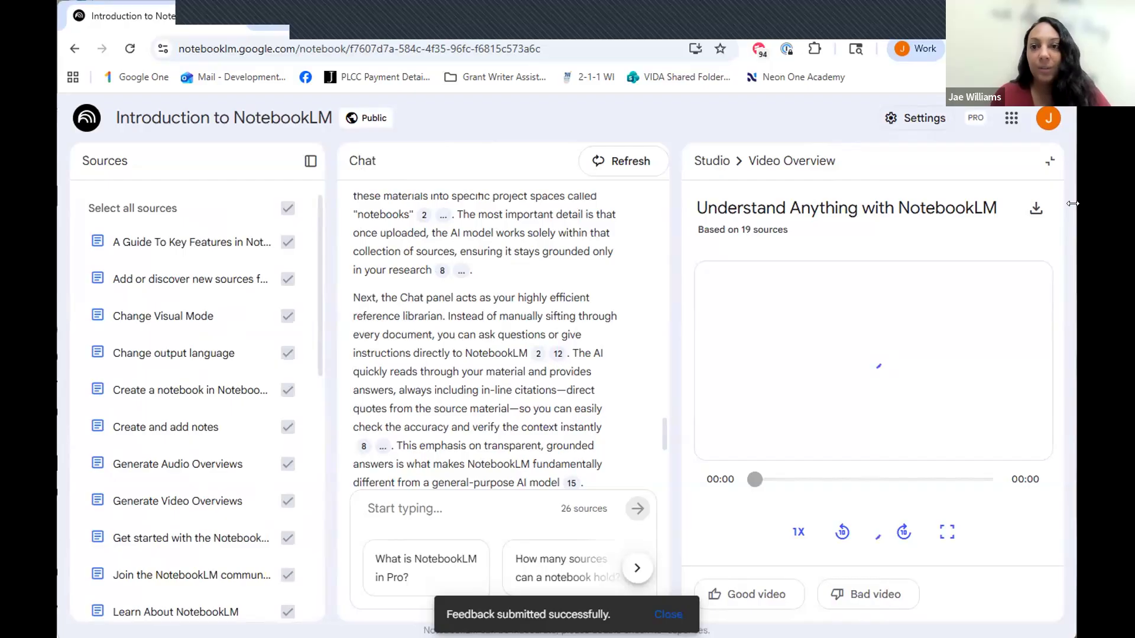
pyautogui.moveTo(1072, 203); pyautogui.dragTo(1037, 203)
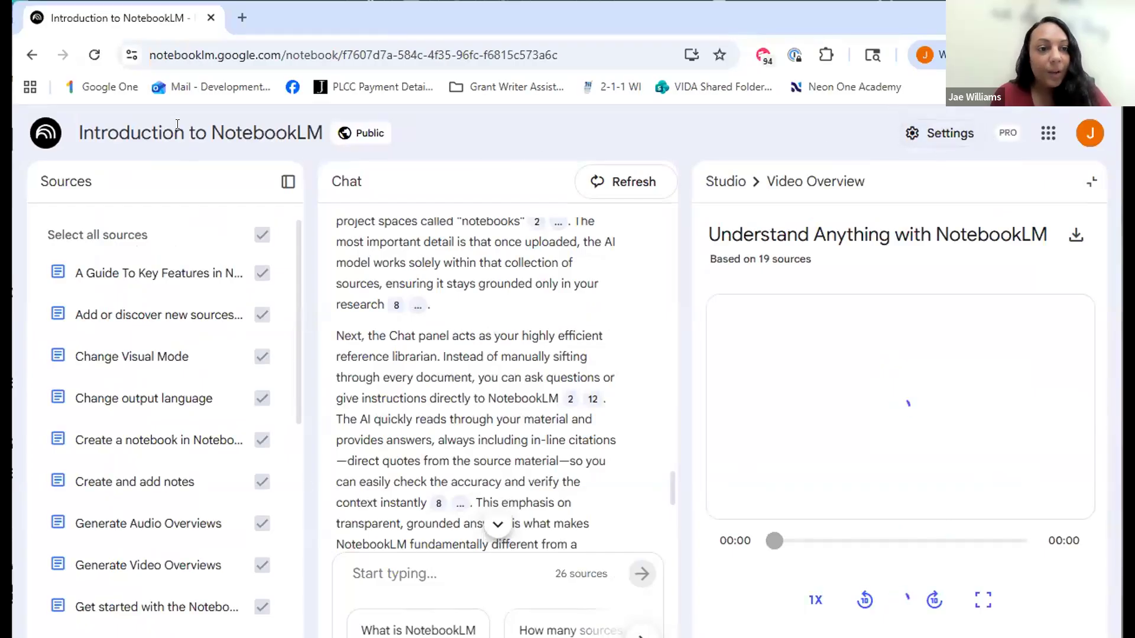
# Return to the notebook overview, create a new notebook and open Discover sources for it.
pyautogui.click(54, 136)
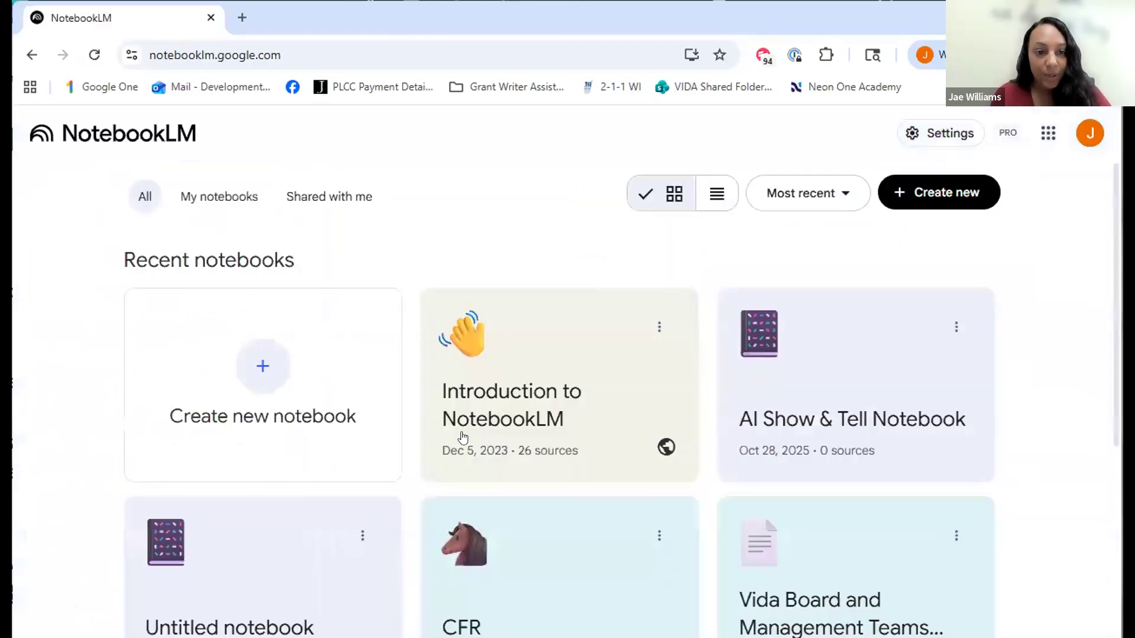
pyautogui.click(246, 371)
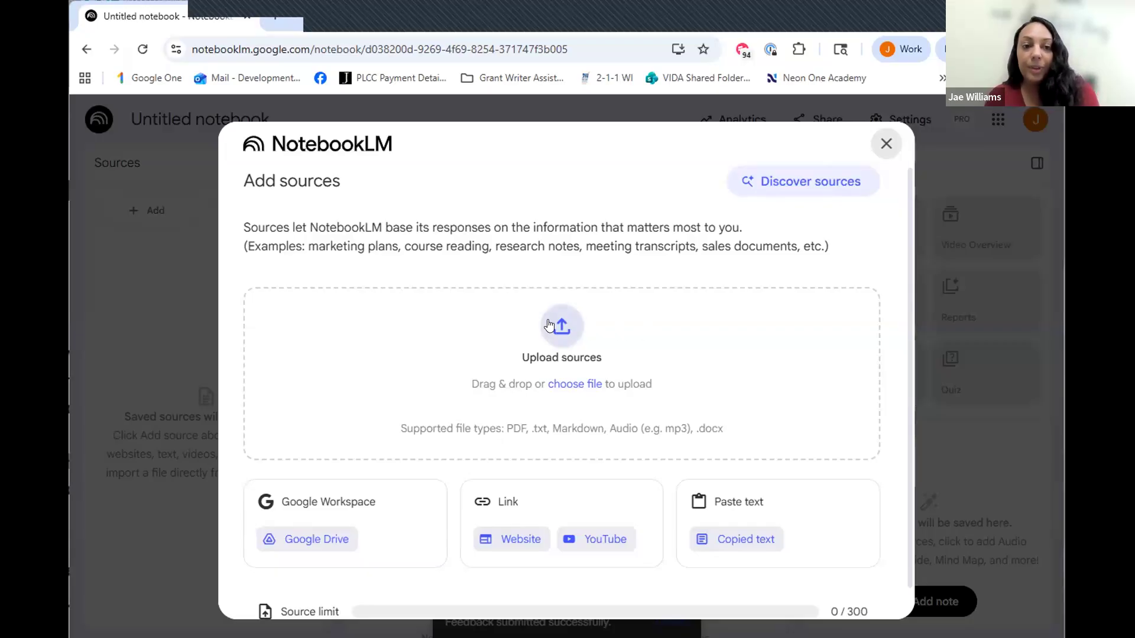
pyautogui.click(838, 182)
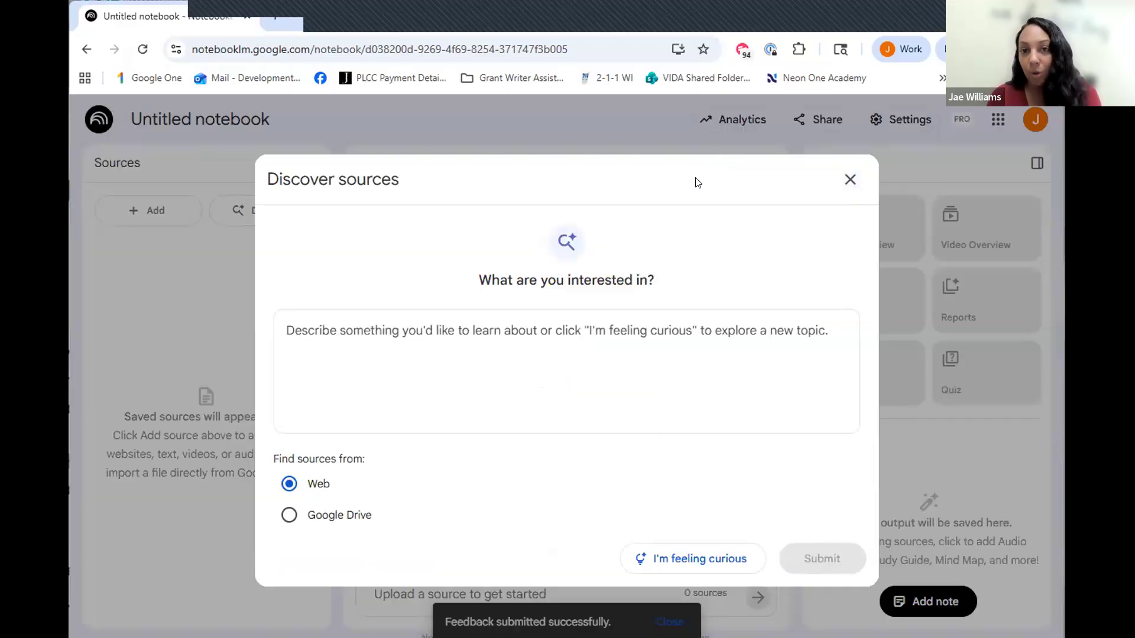
# Describe the topic of interest as "We are a small nonprofit that help local uninsured residents get access to healthcare.".
pyautogui.click(468, 336)
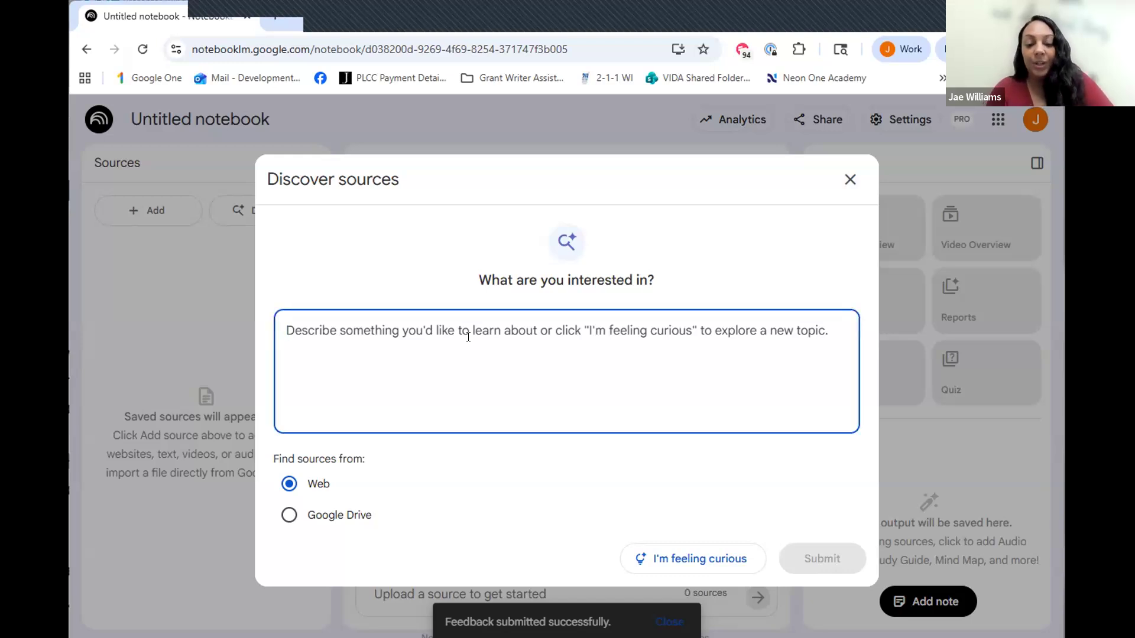
pyautogui.write('wE ARE')
pyautogui.press('BackSpace')
pyautogui.press('BackSpace')
pyautogui.press('BackSpace')
pyautogui.press('BackSpace')
pyautogui.press('BackSpace')
pyautogui.press('BackSpace')
pyautogui.write('We are a small nonprofit')
pyautogui.press('BackSpace')
pyautogui.write('it that help ')
pyautogui.write('w')
pyautogui.press('BackSpace')
pyautogui.write('local')
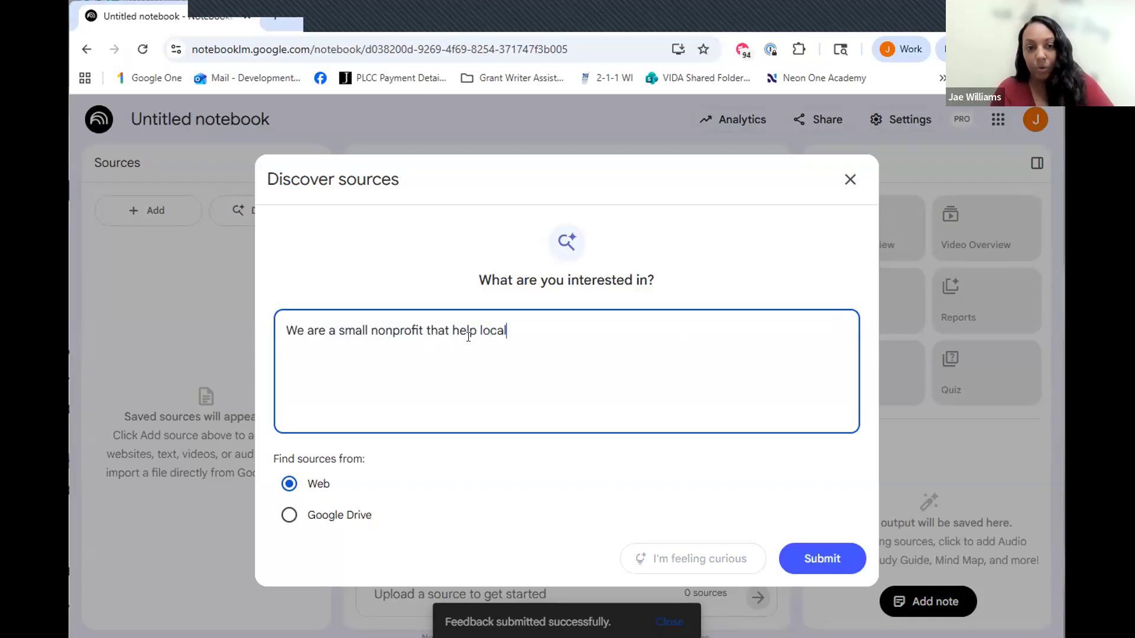
pyautogui.write(' u')
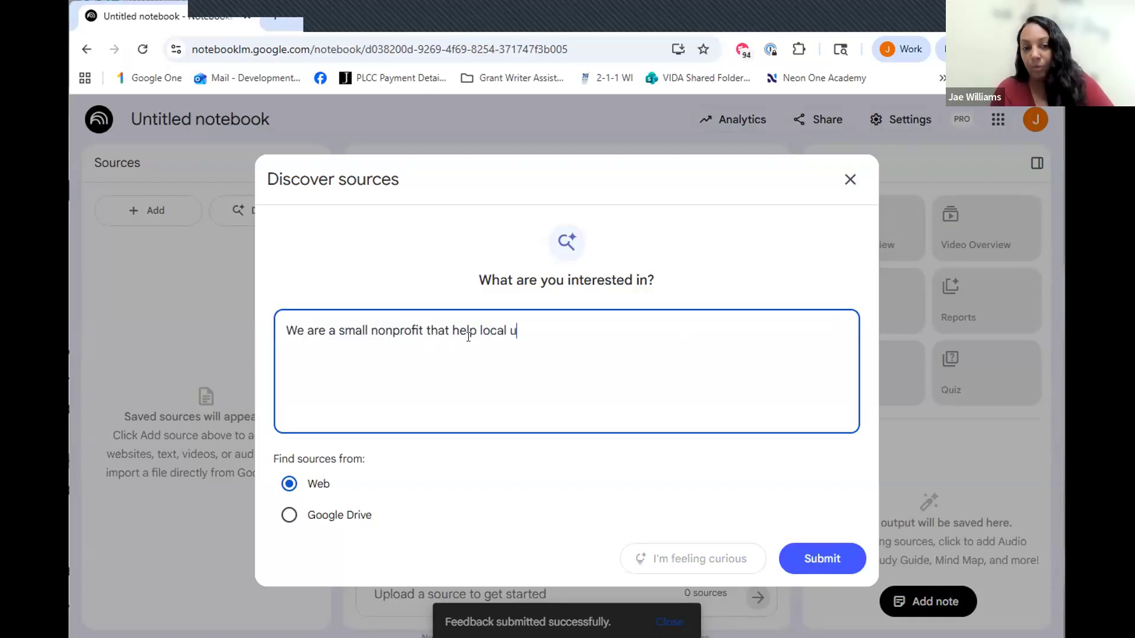
pyautogui.write('ninsured resis')
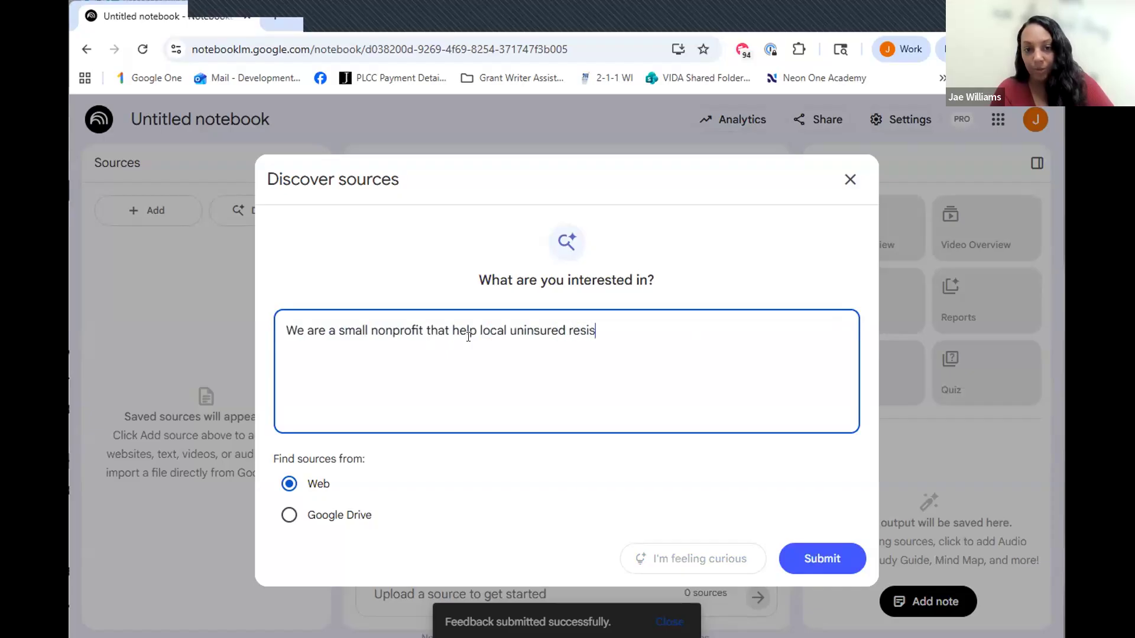
pyautogui.press('BackSpace')
pyautogui.write('dentes')
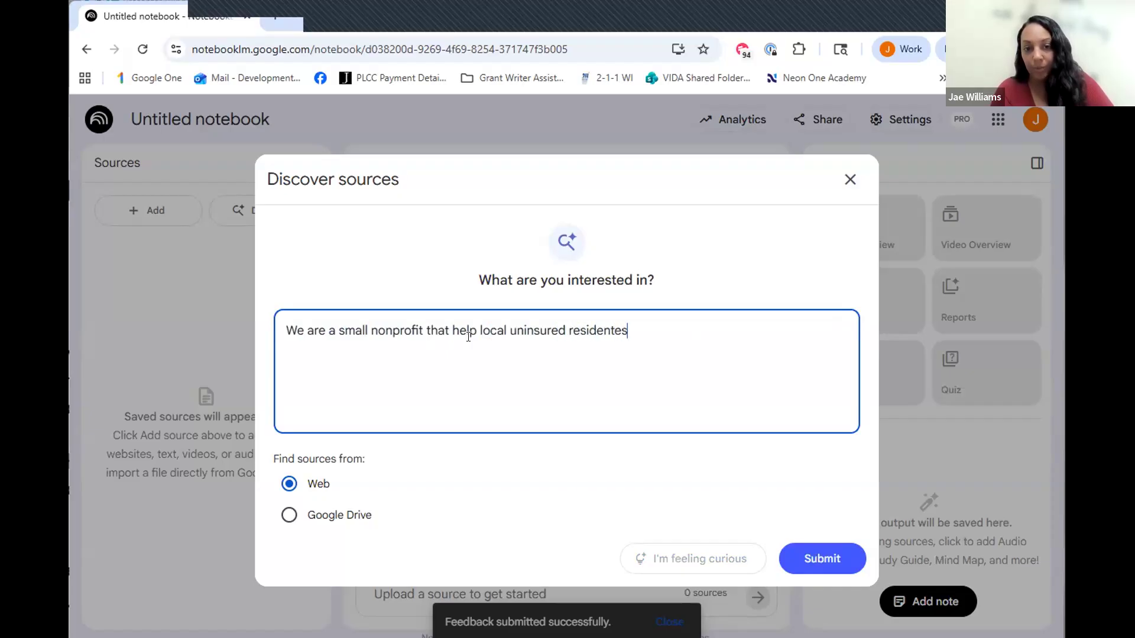
pyautogui.press('BackSpace')
pyautogui.press('BackSpace')
pyautogui.write('s get ')
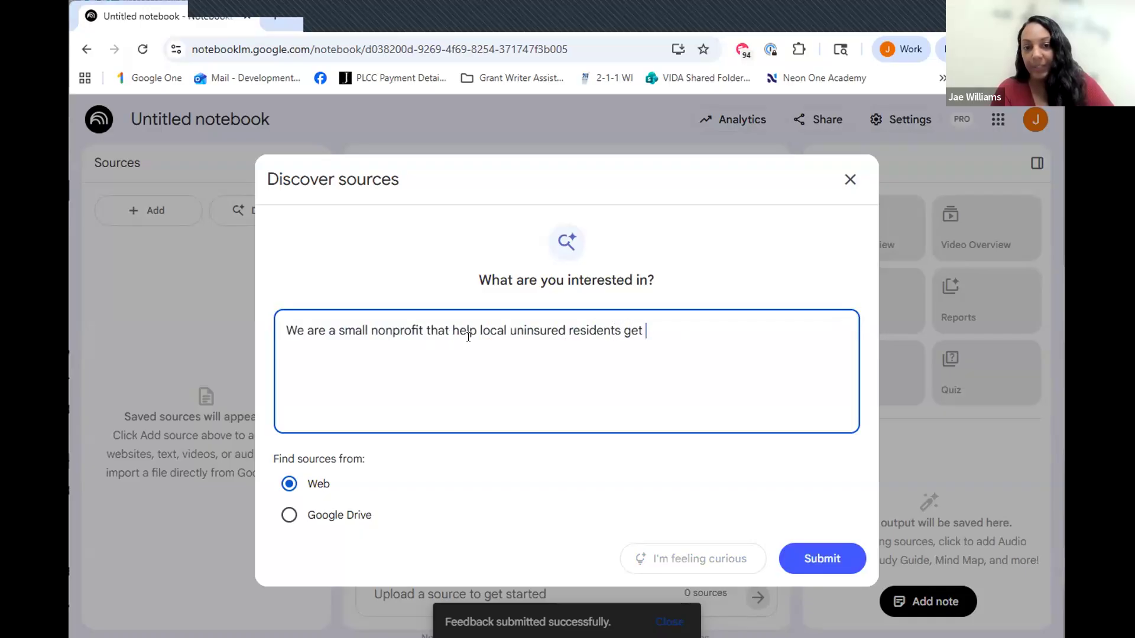
pyautogui.write('access ')
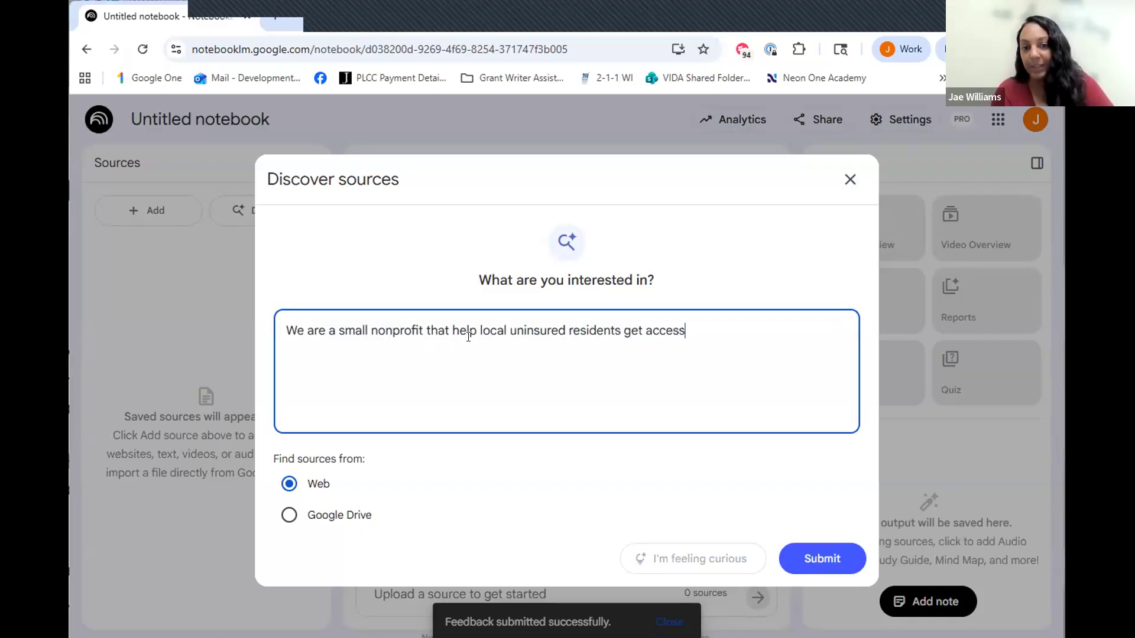
pyautogui.write('to healthc')
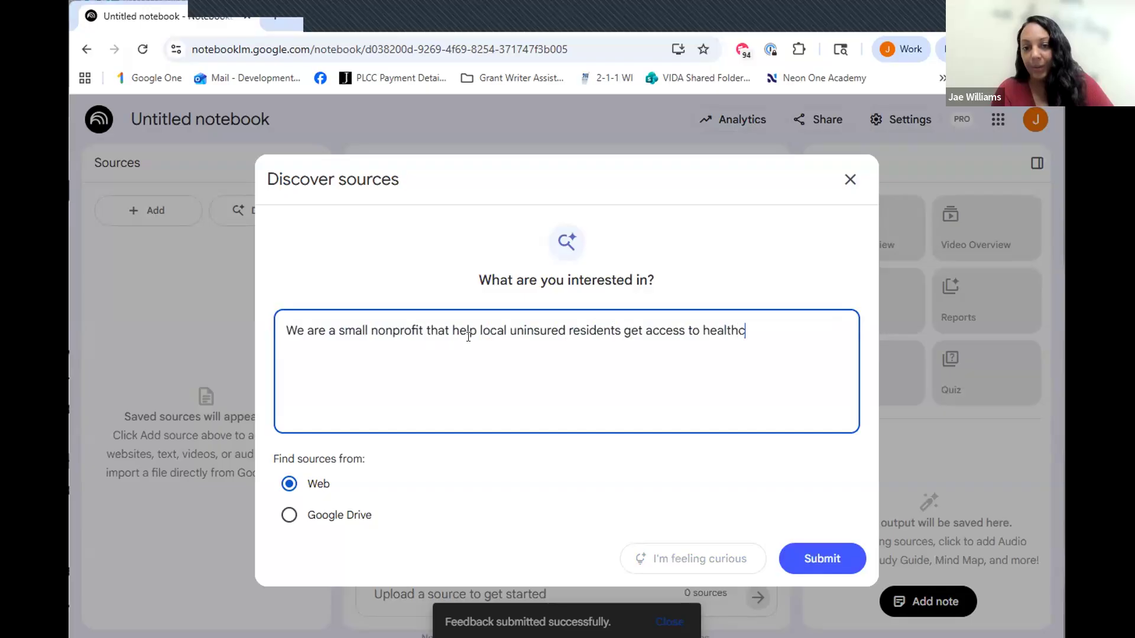
pyautogui.write('are.')
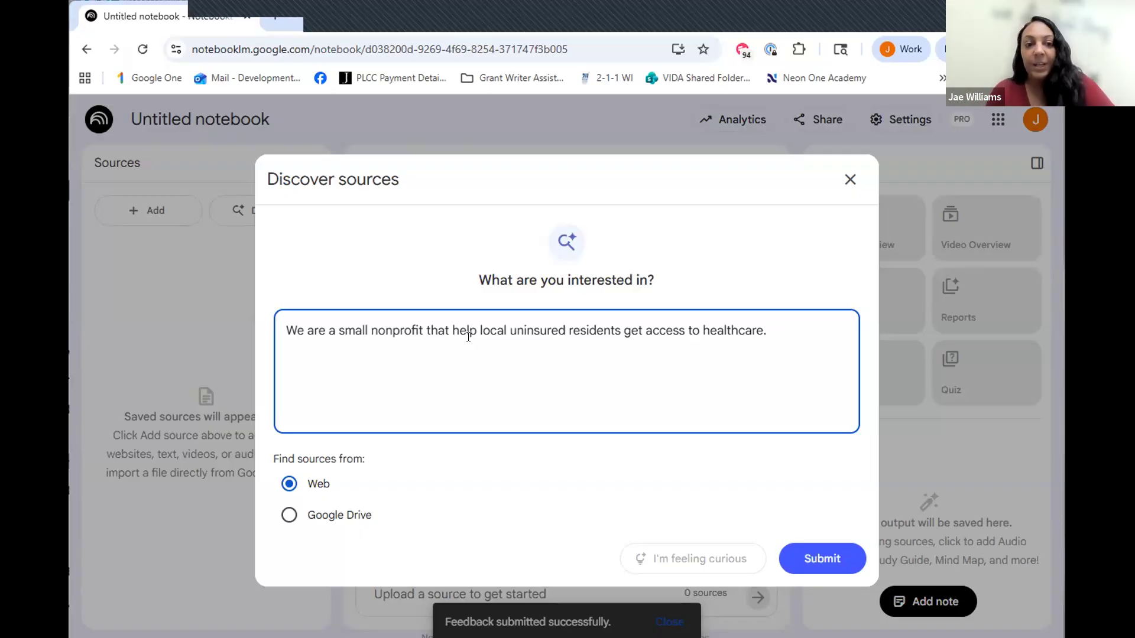
# Insert the location "in Winnebago County, Northeast Wisconsin" after "nonprofit" in the topic description.
pyautogui.click(421, 328)
pyautogui.write('in')
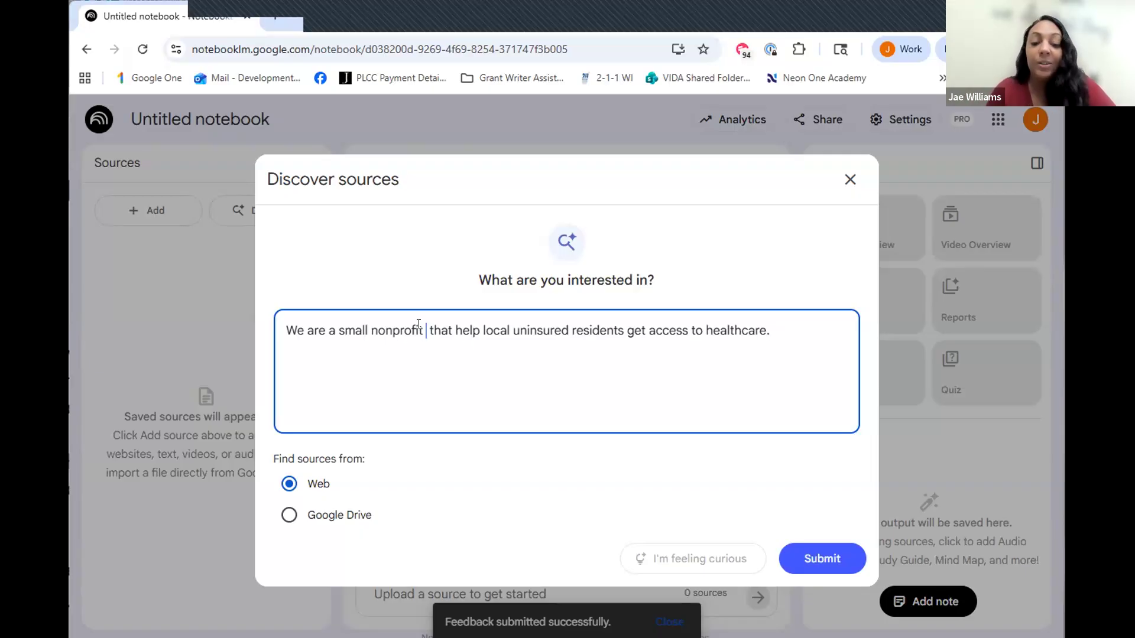
pyautogui.write(' Northea')
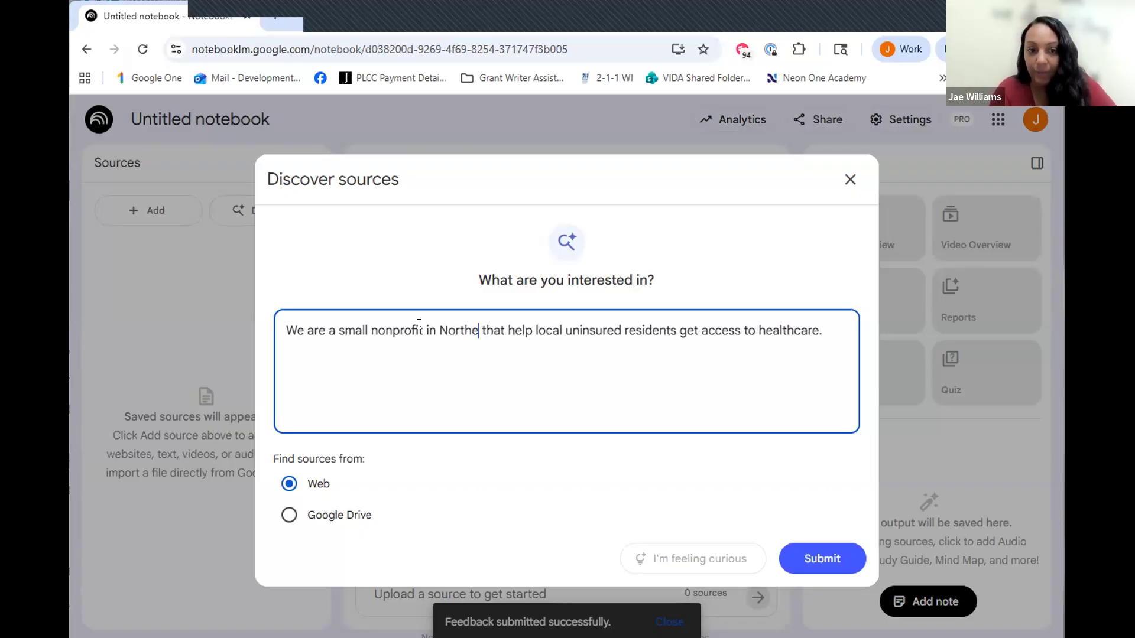
pyautogui.write('st Wisconsin')
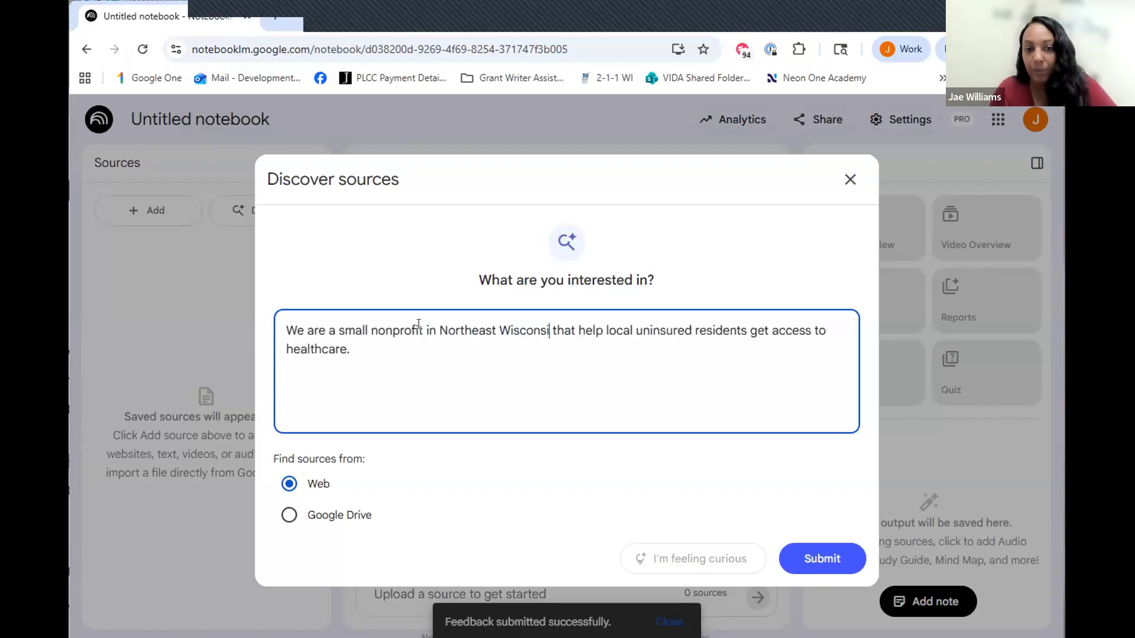
pyautogui.click(439, 329)
pyautogui.write('Winnebago County,')
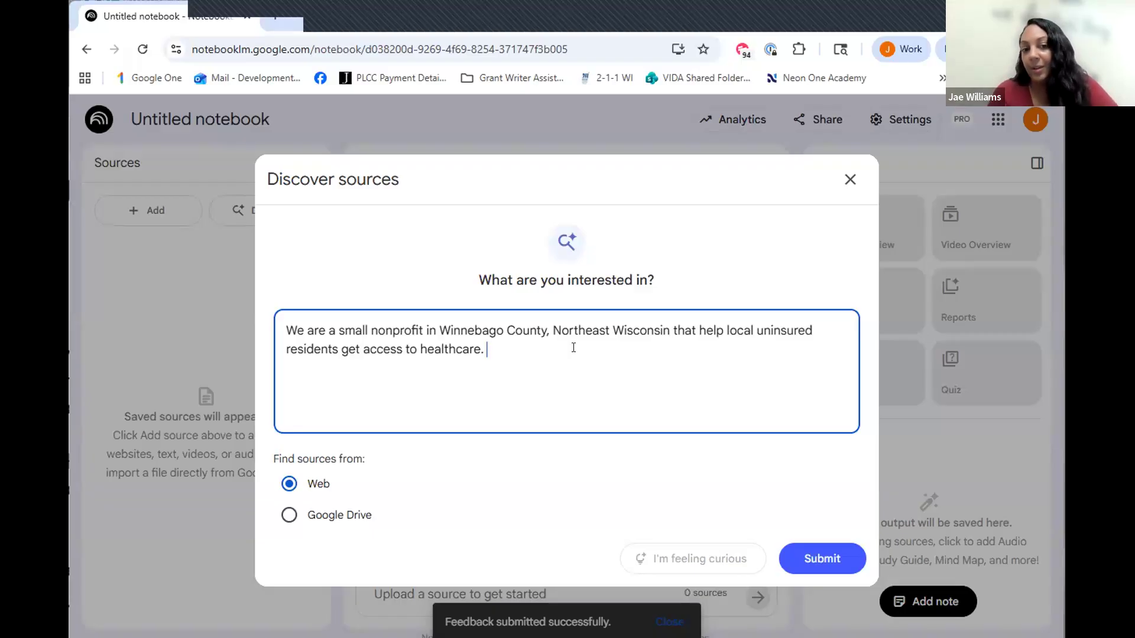
# Append "I would like to find local statistics that will help is show impact." to the topic description.
pyautogui.write('I w')
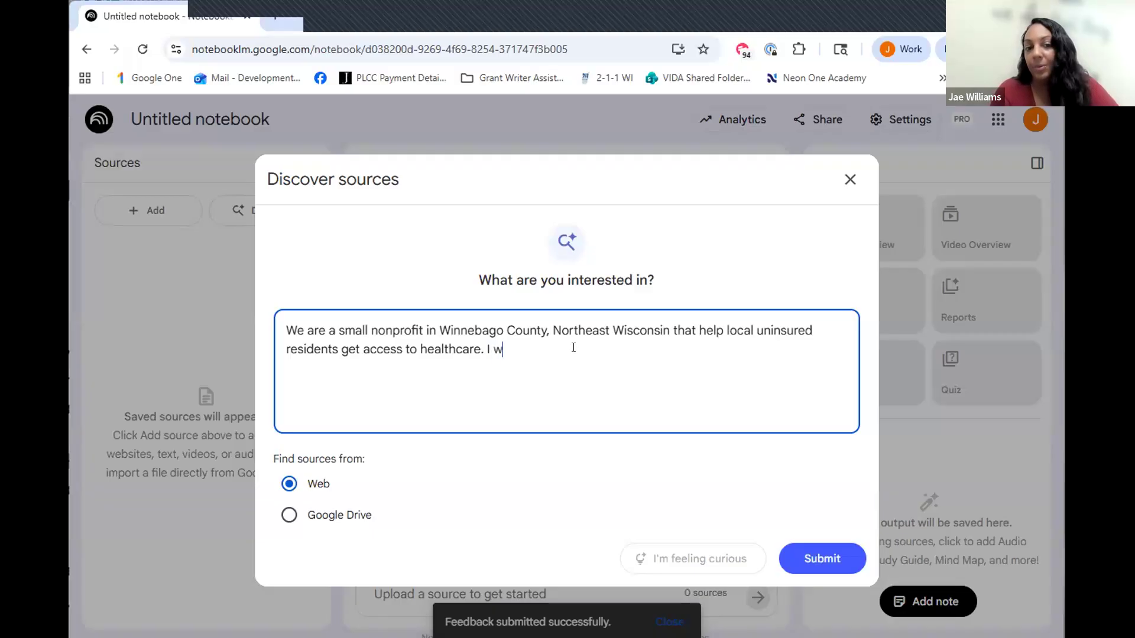
pyautogui.write('ould like to fi')
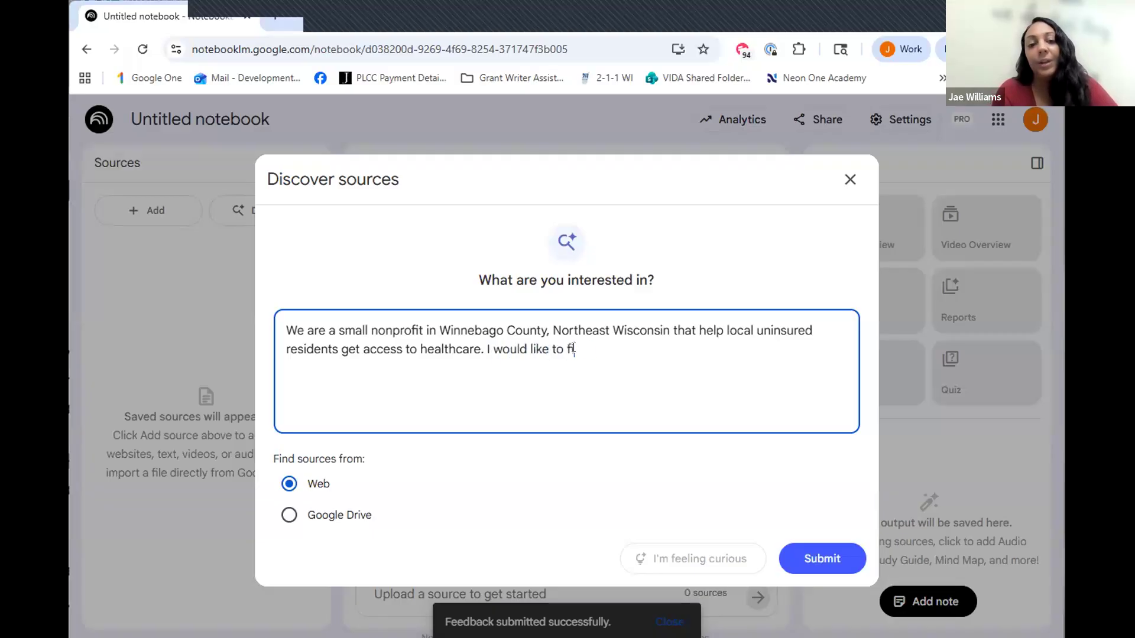
pyautogui.write('nd local sta')
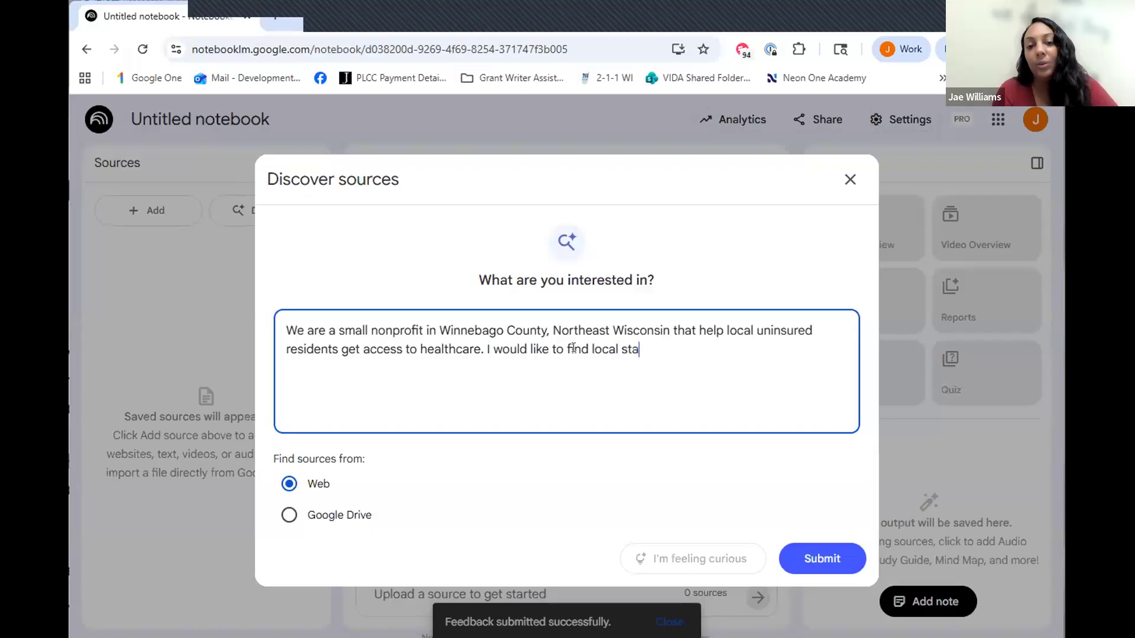
pyautogui.write('tistics that wi')
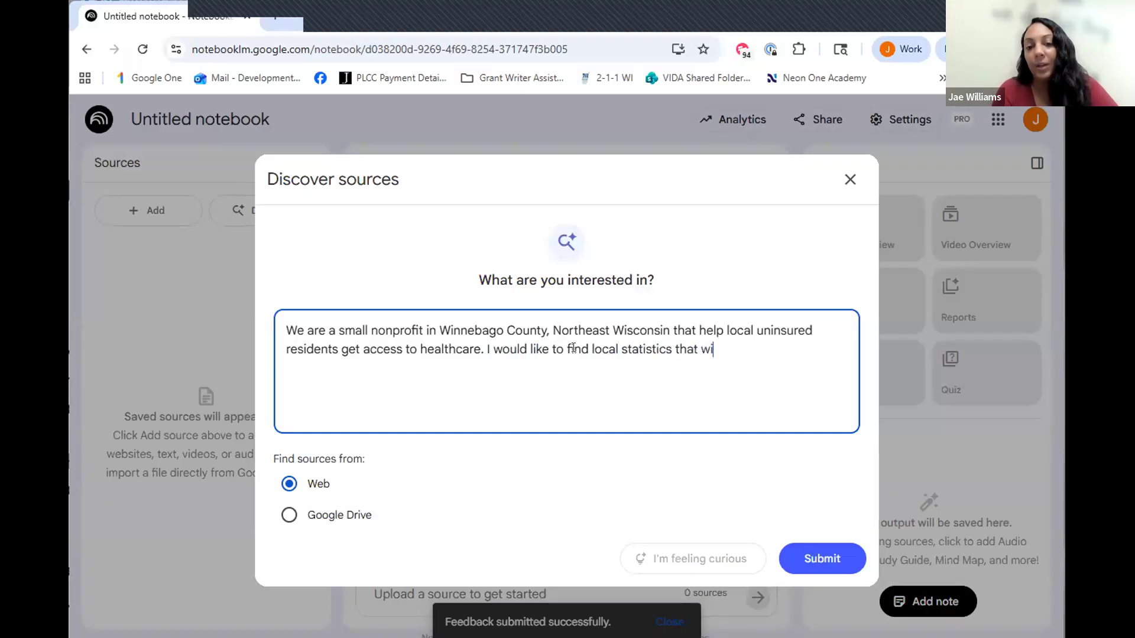
pyautogui.write('ll help is spec')
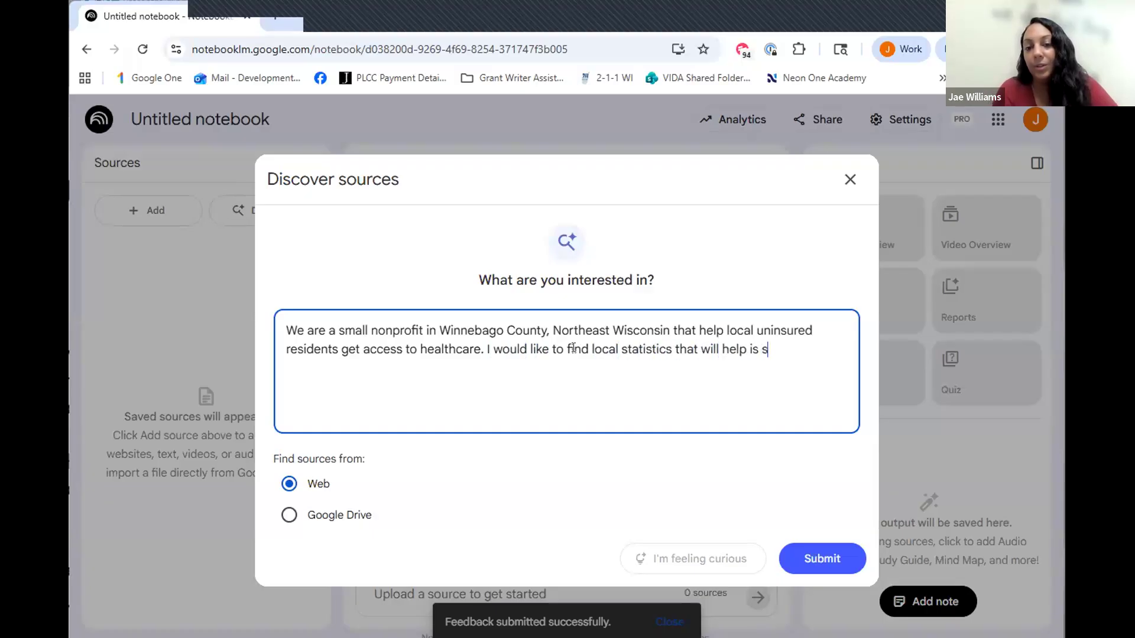
pyautogui.press('BackSpace')
pyautogui.press('BackSpace')
pyautogui.press('BackSpace')
pyautogui.write('ho')
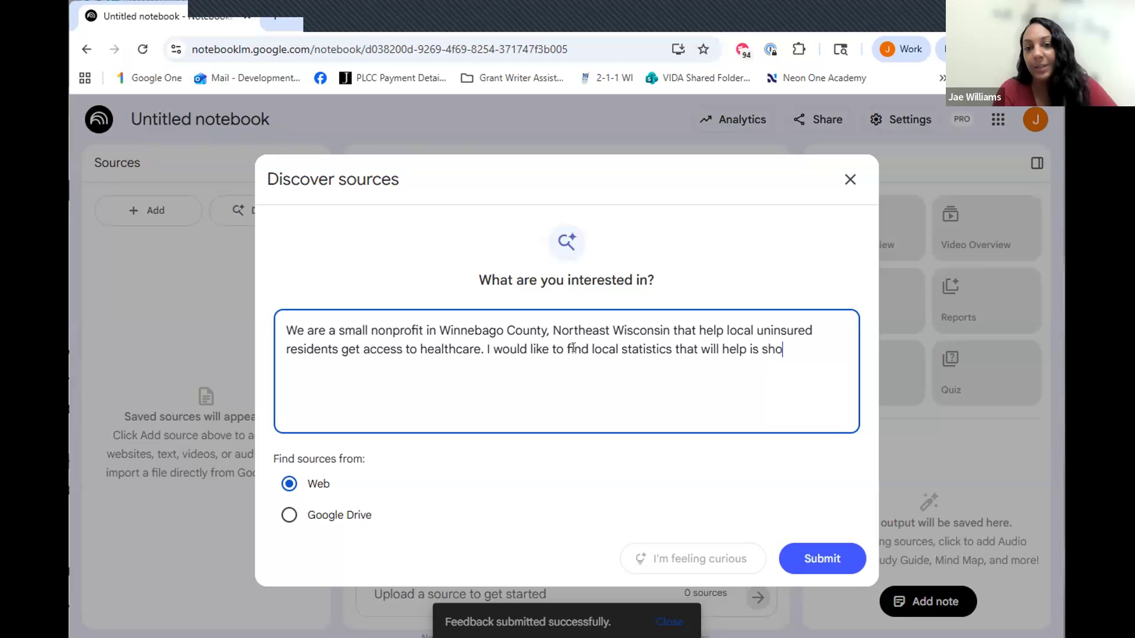
pyautogui.write('w impact. ')
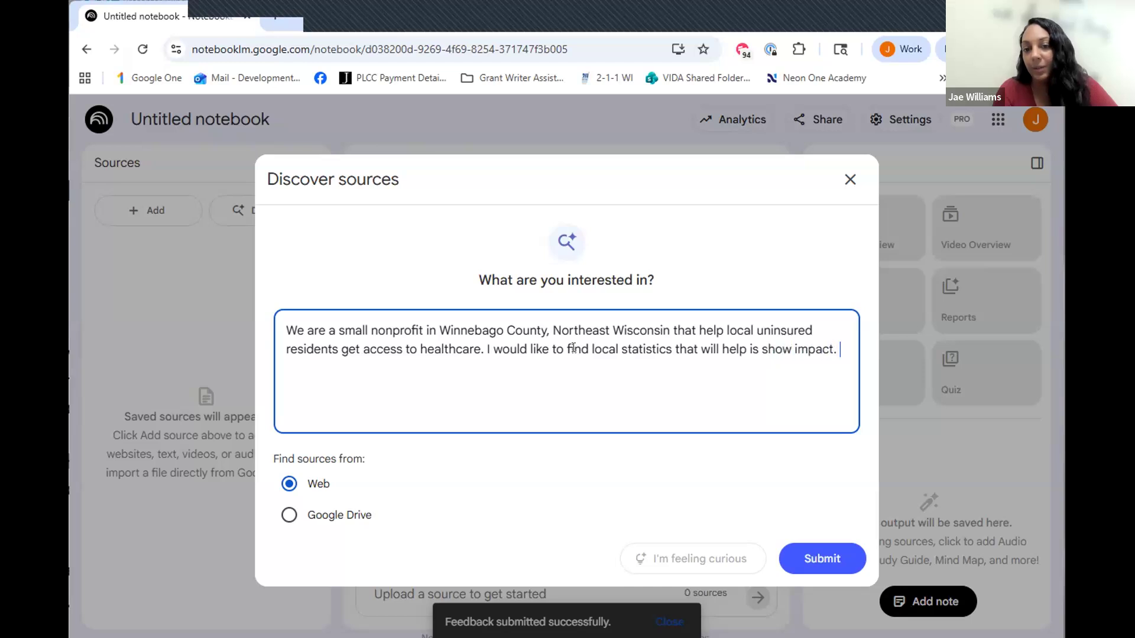
# Append "Specifically data around materity and pregnancy outcomes" to the end of the topic description.
pyautogui.write('Specifically')
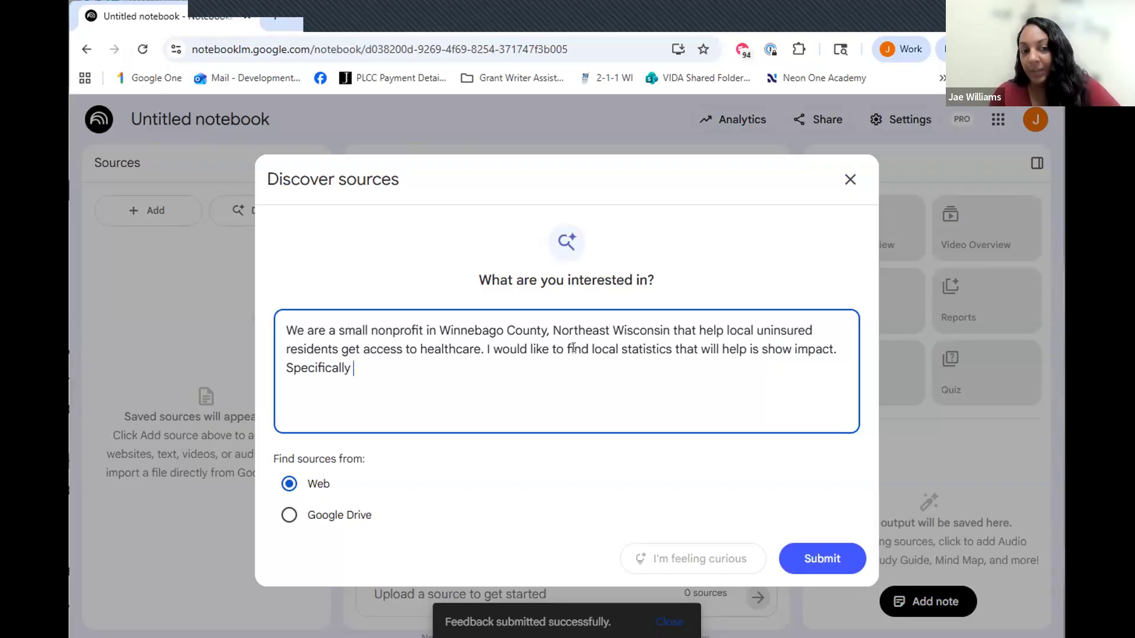
pyautogui.write('dasta')
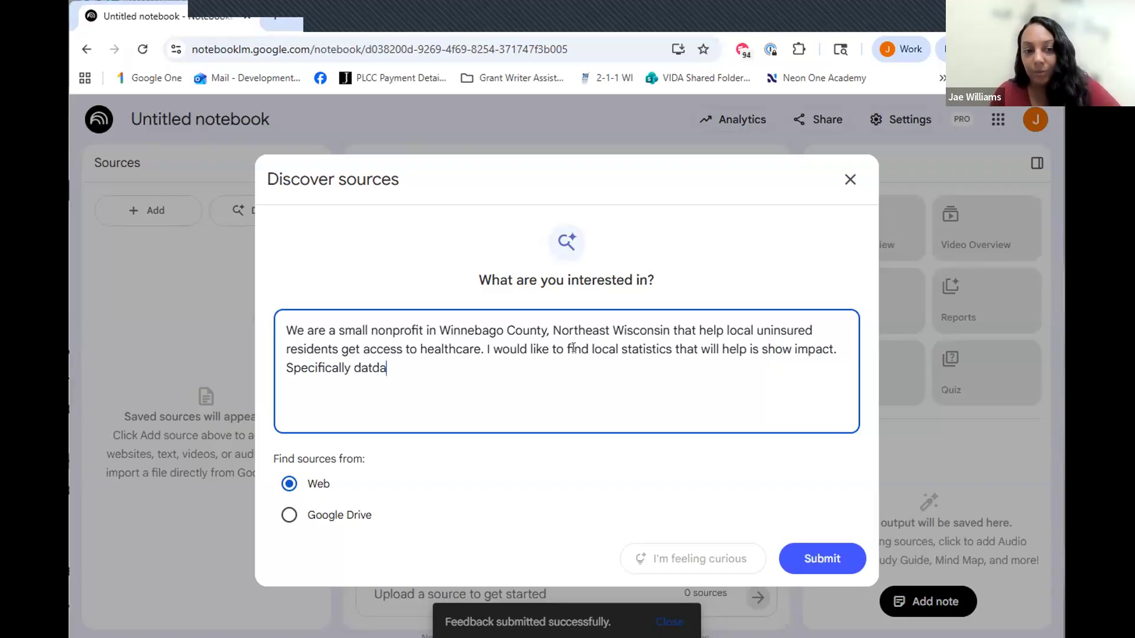
pyautogui.press('BackSpace')
pyautogui.press('BackSpace')
pyautogui.press('BackSpace')
pyautogui.write('ta arouind')
pyautogui.press('BackSpace')
pyautogui.press('BackSpace')
pyautogui.press('BackSpace')
pyautogui.write('nd')
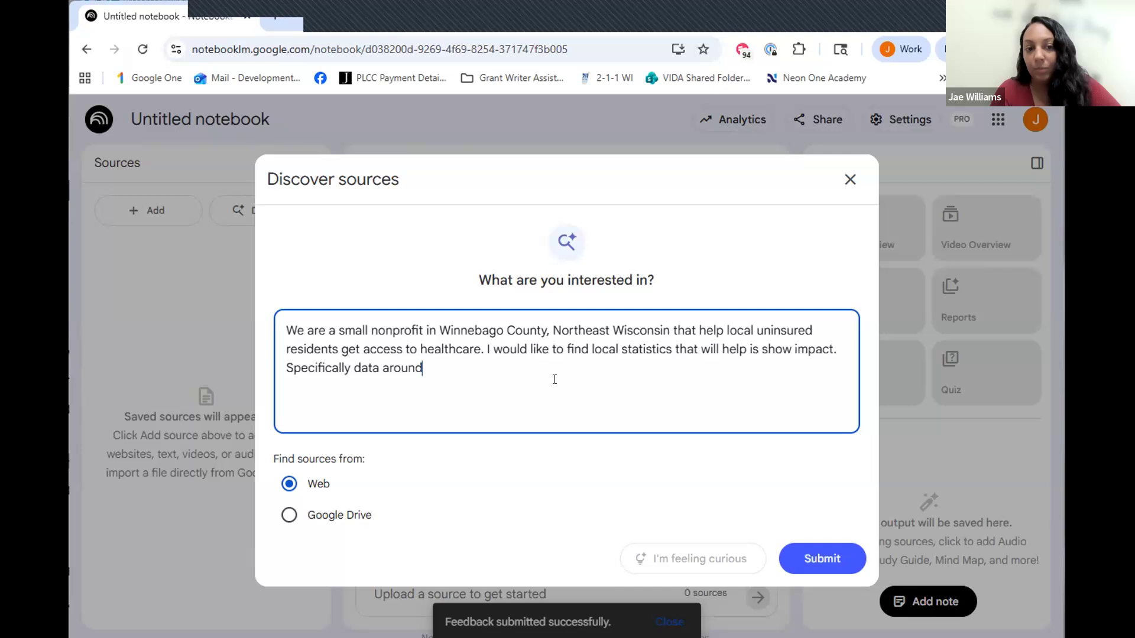
pyautogui.write(' materity adn pre')
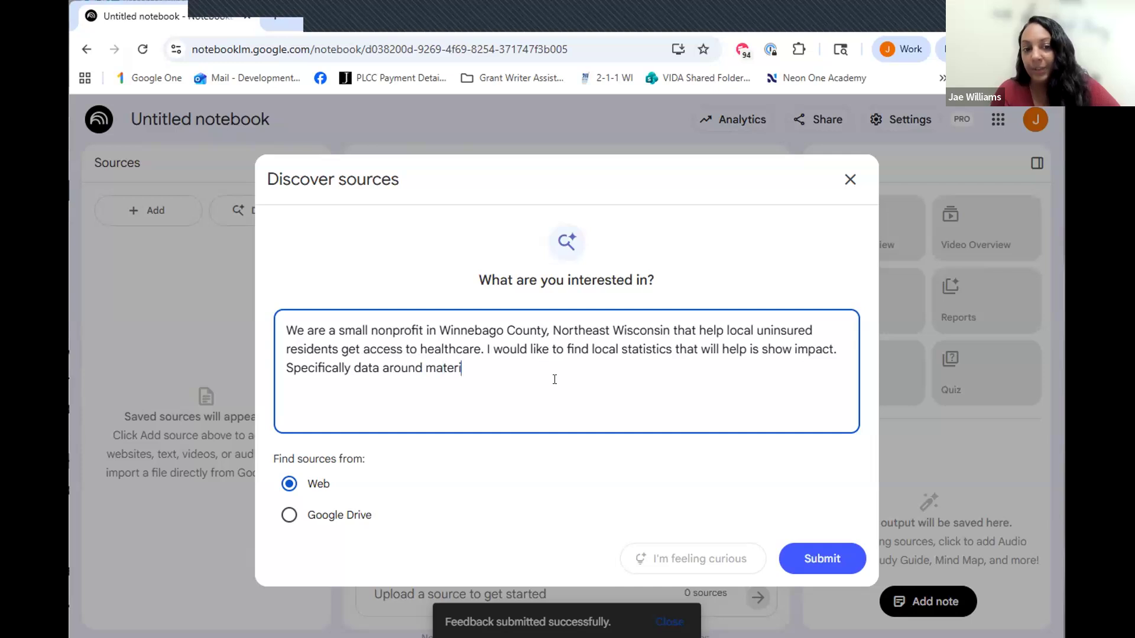
pyautogui.press('BackSpace')
pyautogui.press('BackSpace')
pyautogui.press('BackSpace')
pyautogui.press('BackSpace')
pyautogui.press('BackSpace')
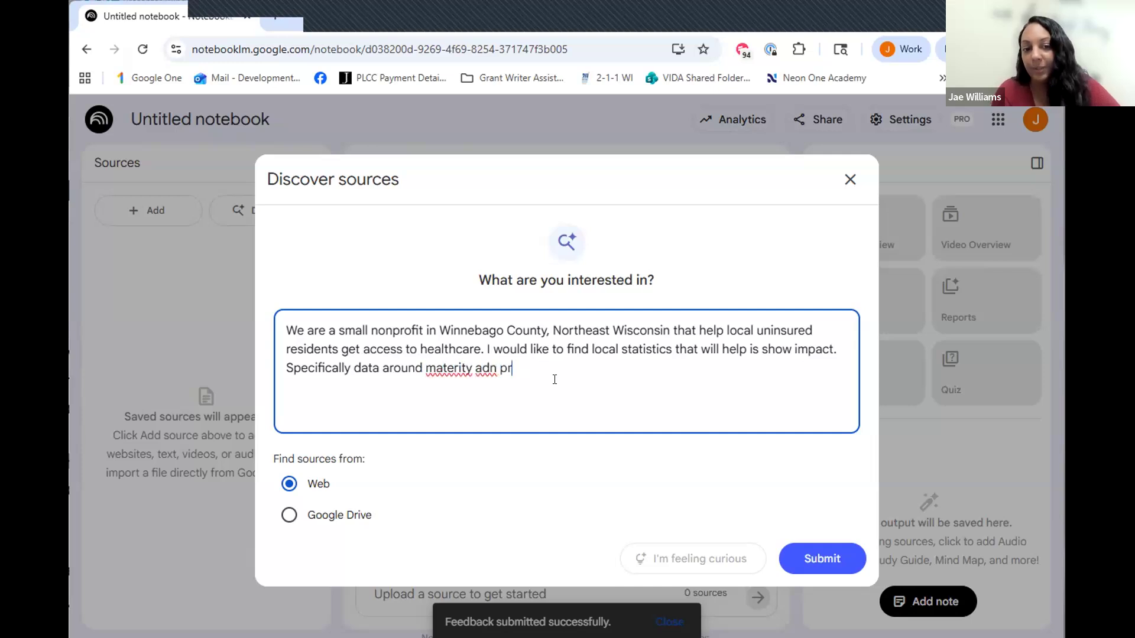
pyautogui.write('n')
pyautogui.press('BackSpace')
pyautogui.press('BackSpace')
pyautogui.write('nd pre')
pyautogui.press('BackSpace')
pyautogui.press('BackSpace')
pyautogui.write('pregnancy outcomes')
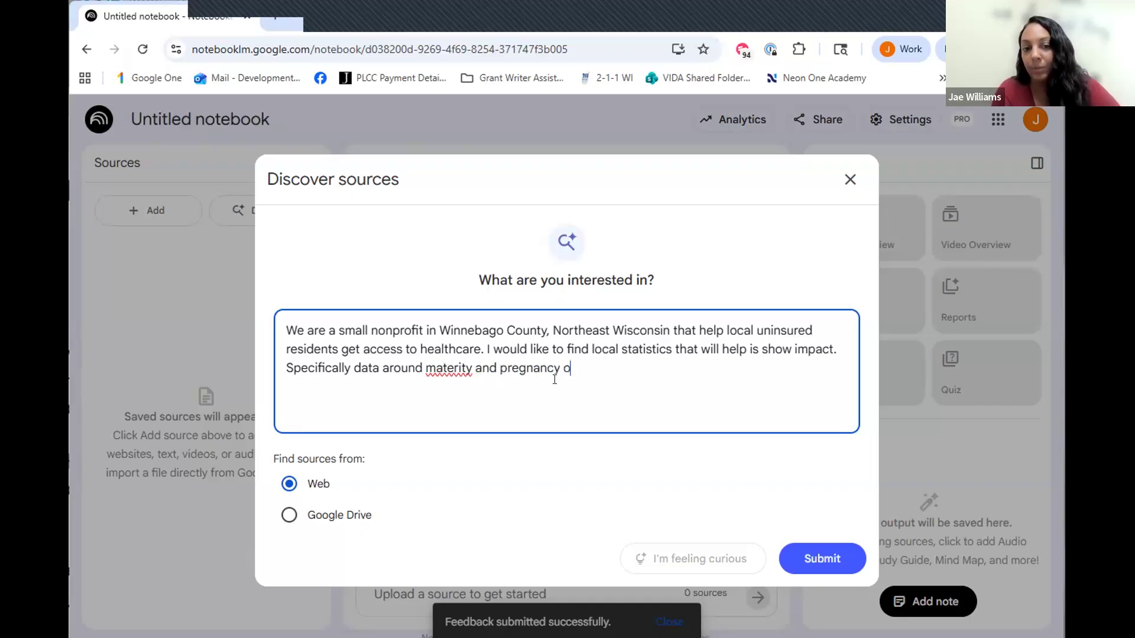
# Correct the misspelled "materity" to "maternity" and submit the description to find web sources.
pyautogui.rightClick(454, 363)
pyautogui.click(513, 277)
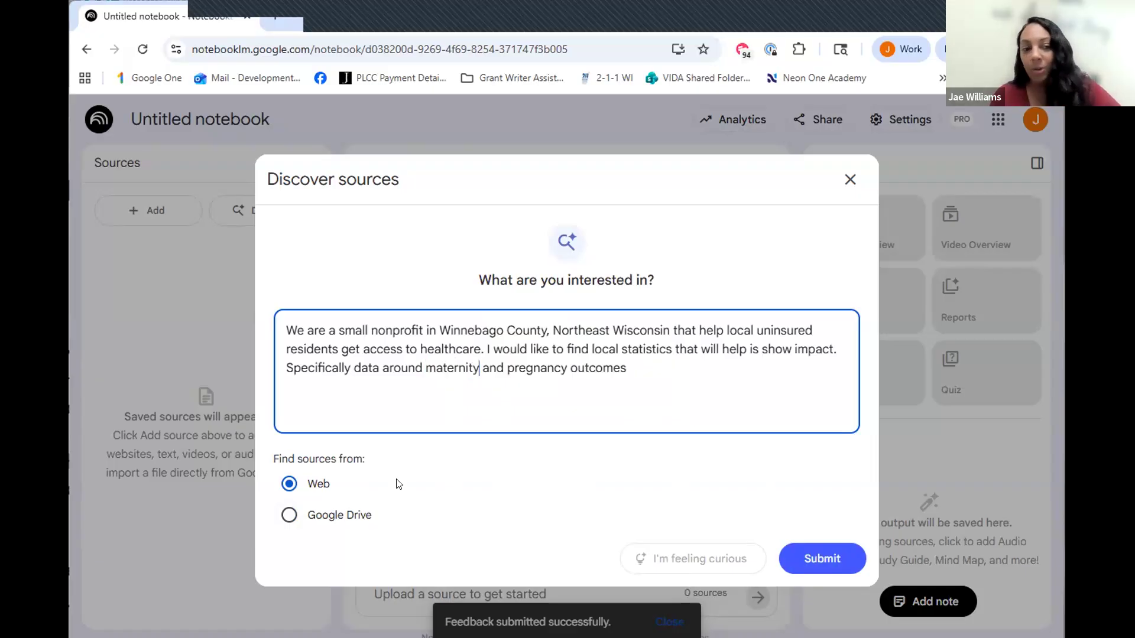
pyautogui.click(825, 545)
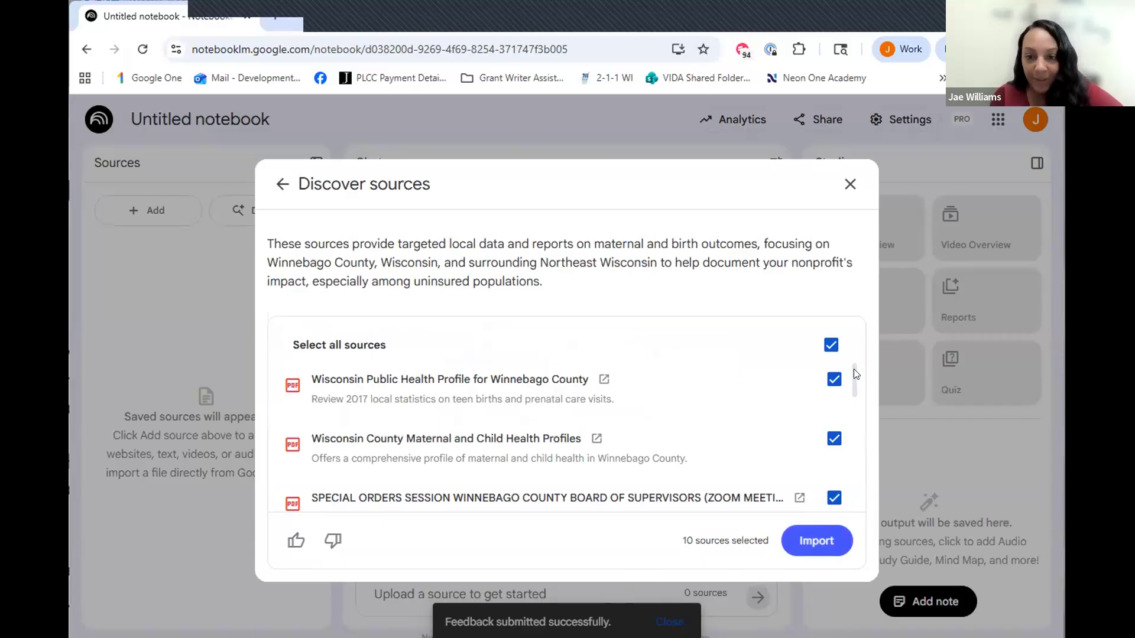
# Exclude the "SPECIAL ORDERS SESSION WINNEBAGO COUNTY BOARD OF SUPERVISORS" and "2023 Menasha Health Department Community Health Assessment" sources from the discovered list.
pyautogui.scroll(-1, 854, 374)
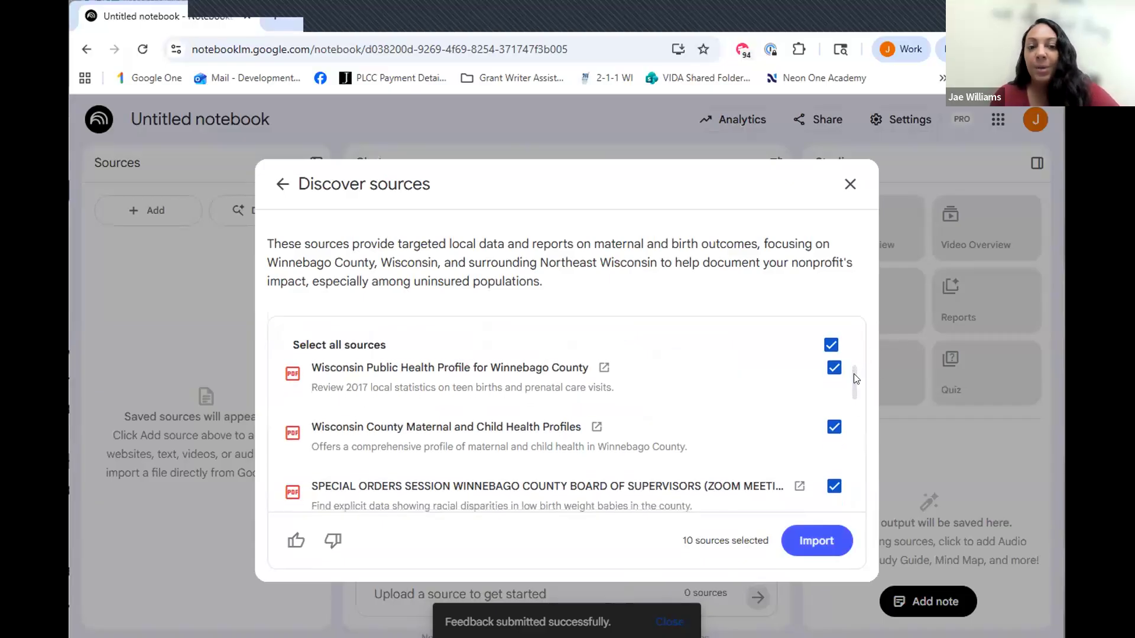
pyautogui.moveTo(854, 375)
pyautogui.mouseDown()
pyautogui.moveTo(838, 444)
pyautogui.moveTo(837, 381)
pyautogui.moveTo(839, 411)
pyautogui.moveTo(834, 395)
pyautogui.mouseUp()
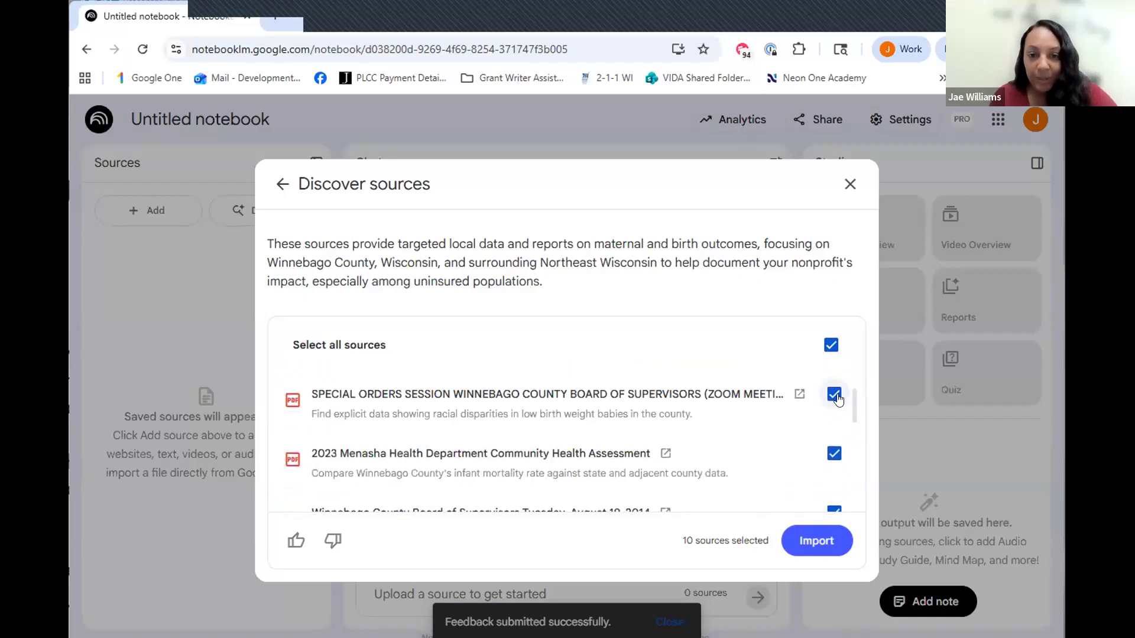
pyautogui.click(828, 396)
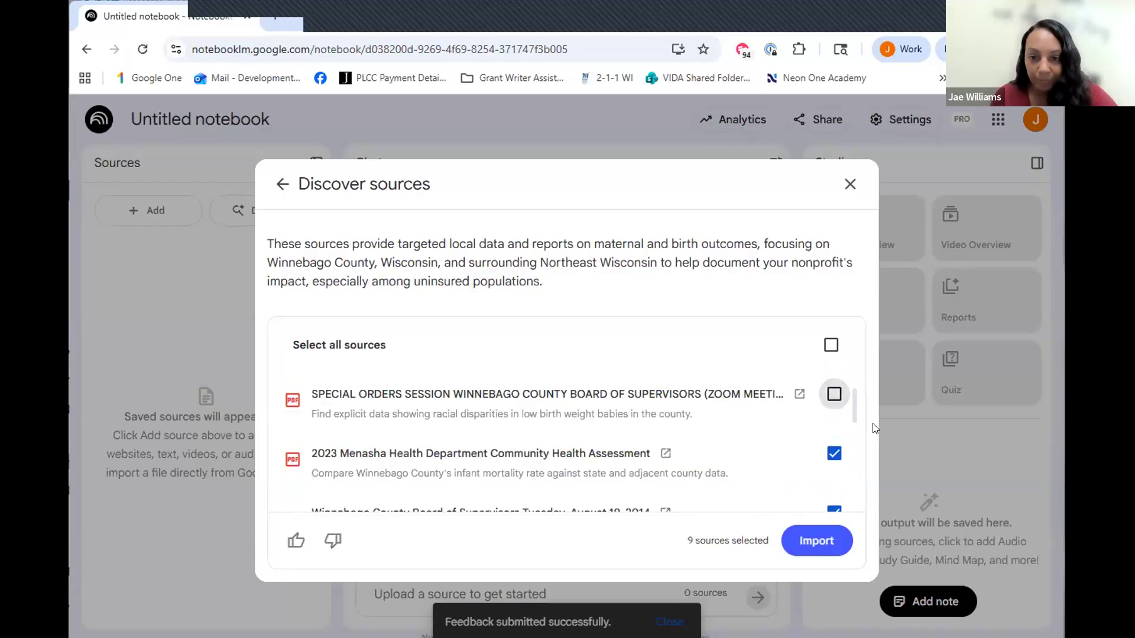
pyautogui.scroll(-1, 858, 409)
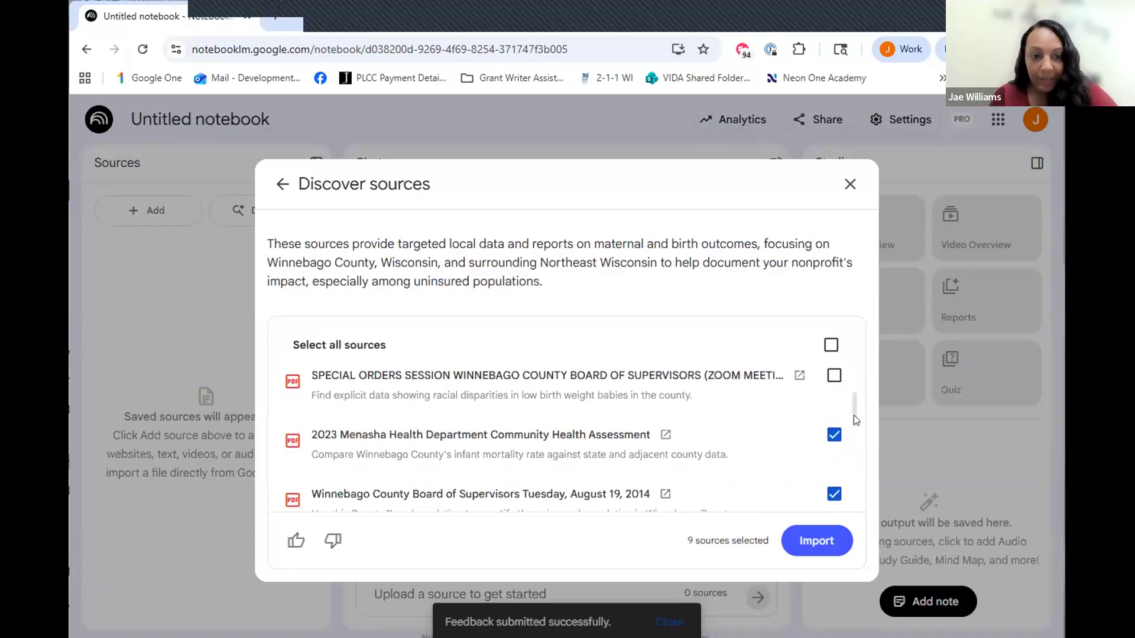
pyautogui.click(825, 422)
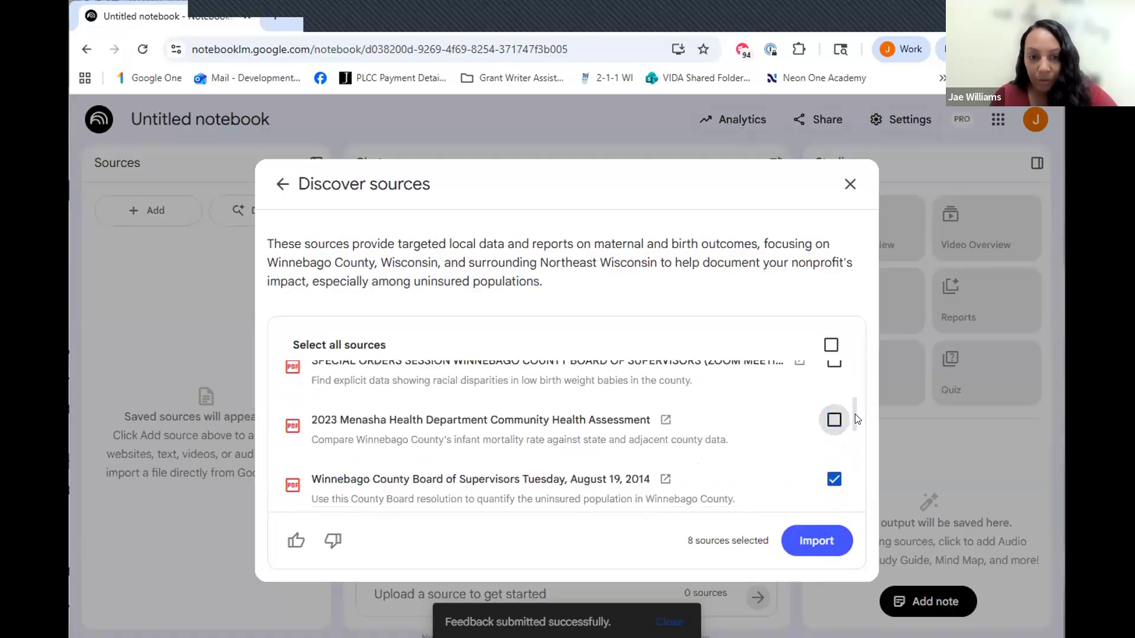
# Exclude the "winnebago county board meeting" source and import the remaining selected sources into the notebook.
pyautogui.scroll(-3, 854, 423)
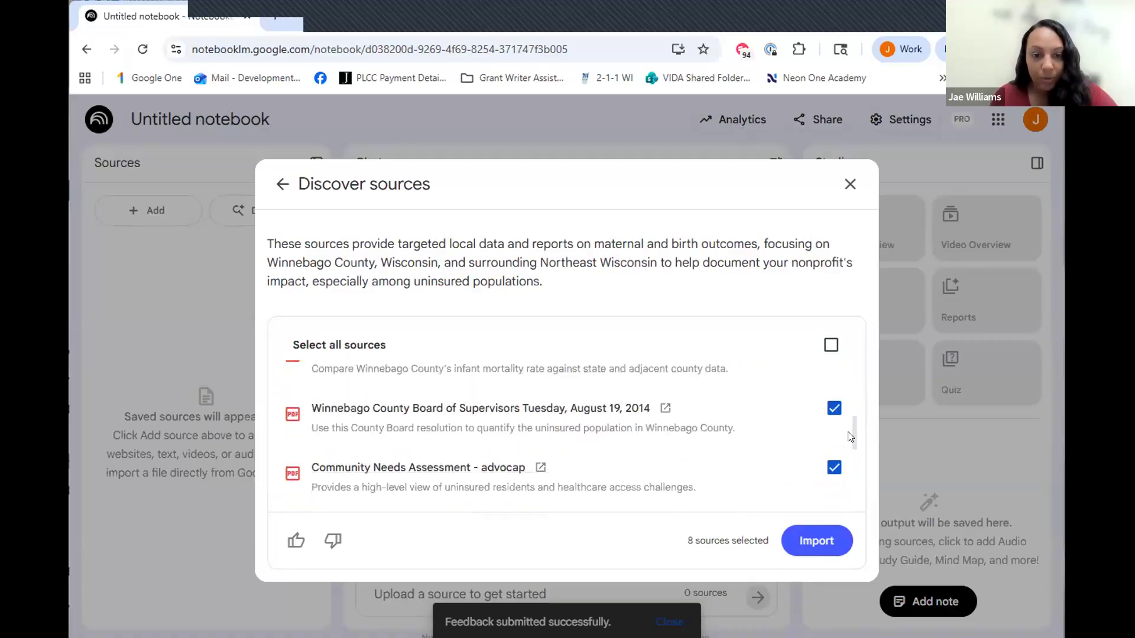
pyautogui.scroll(-1, 849, 443)
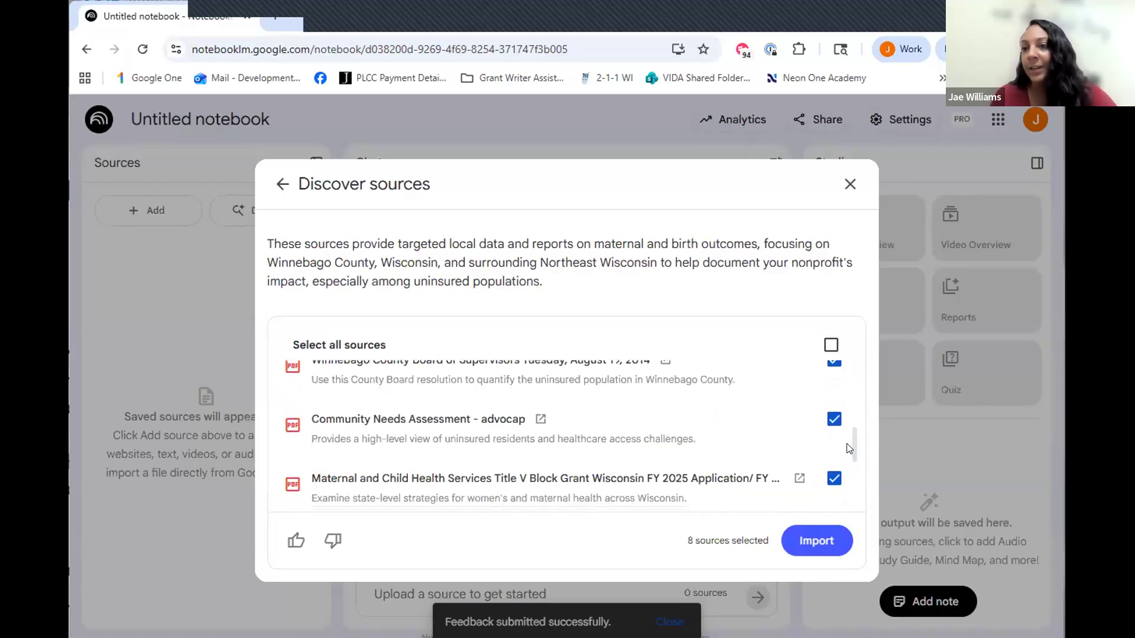
pyautogui.scroll(-2, 849, 448)
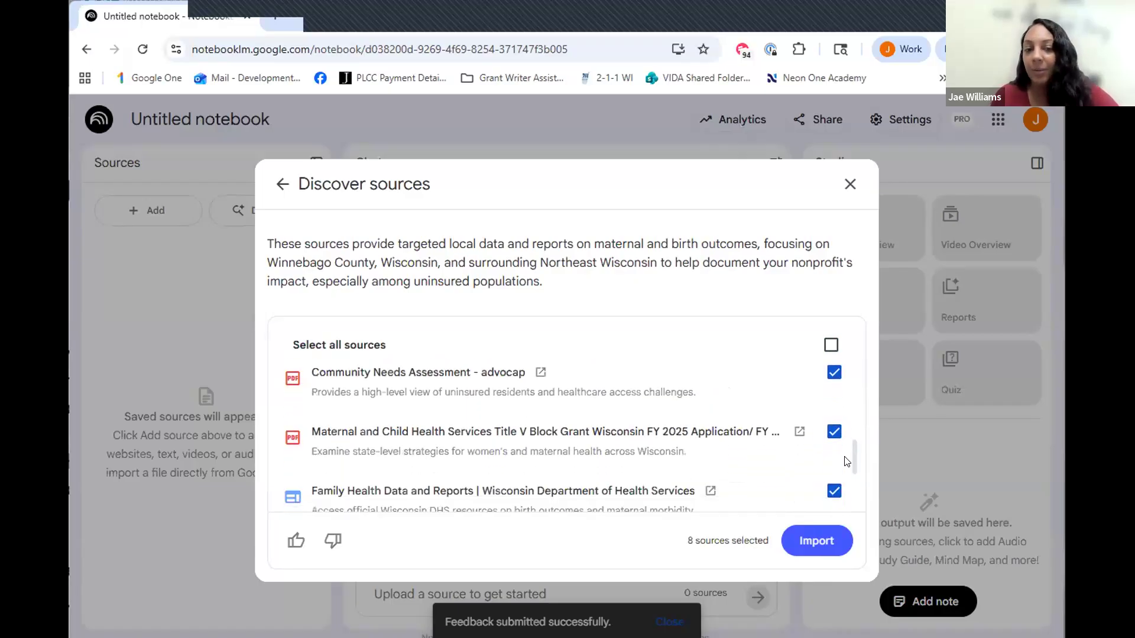
pyautogui.scroll(-1, 847, 482)
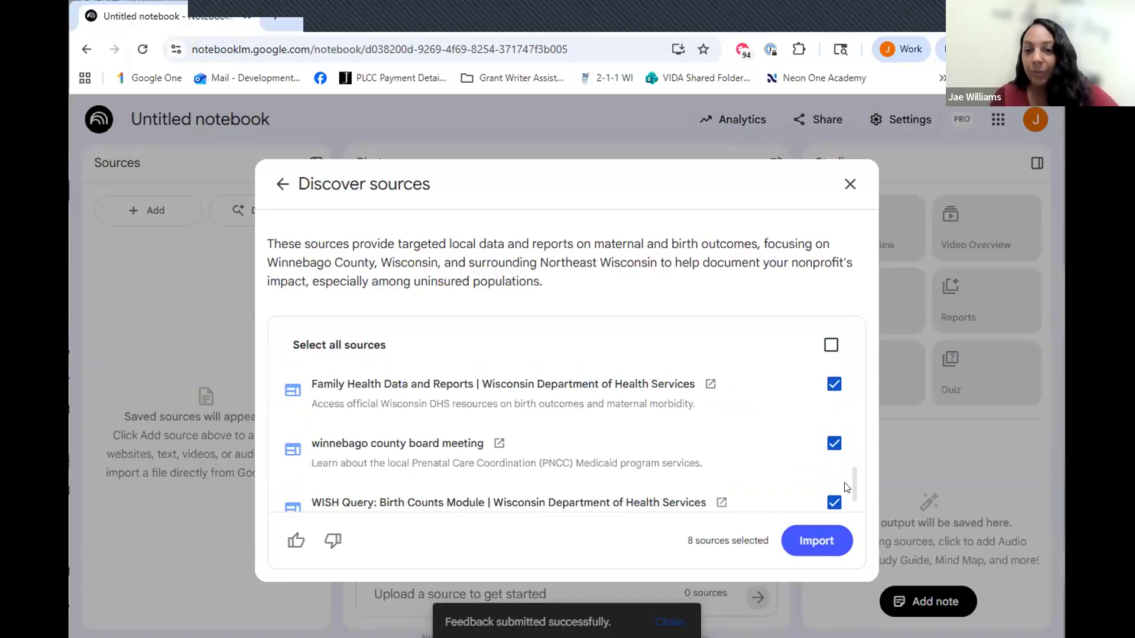
pyautogui.scroll(-1, 847, 487)
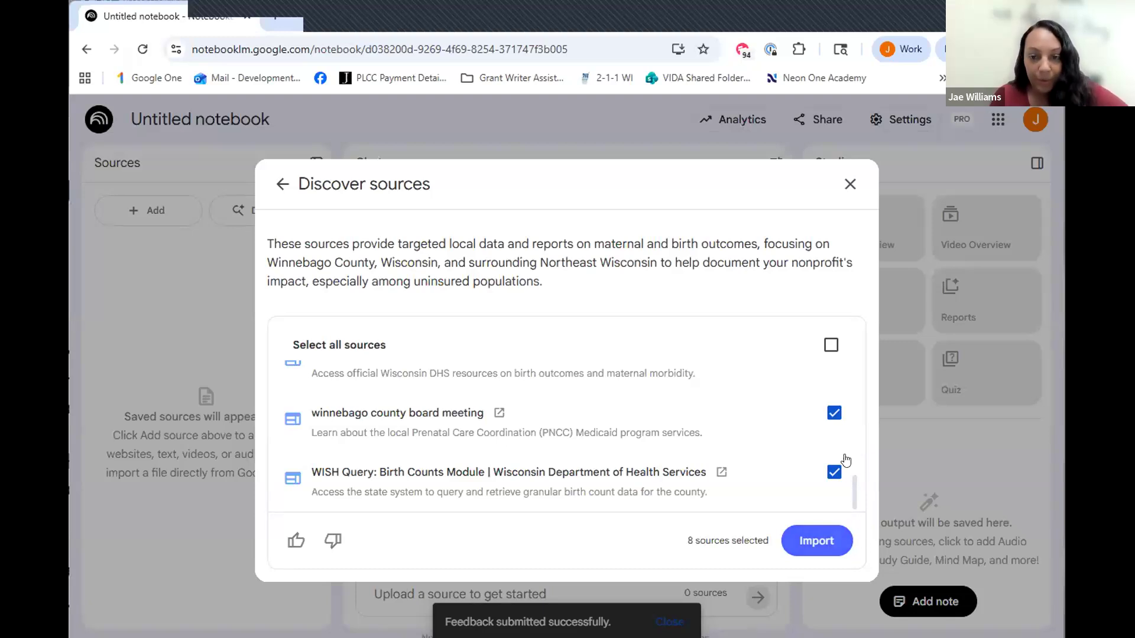
pyautogui.click(834, 415)
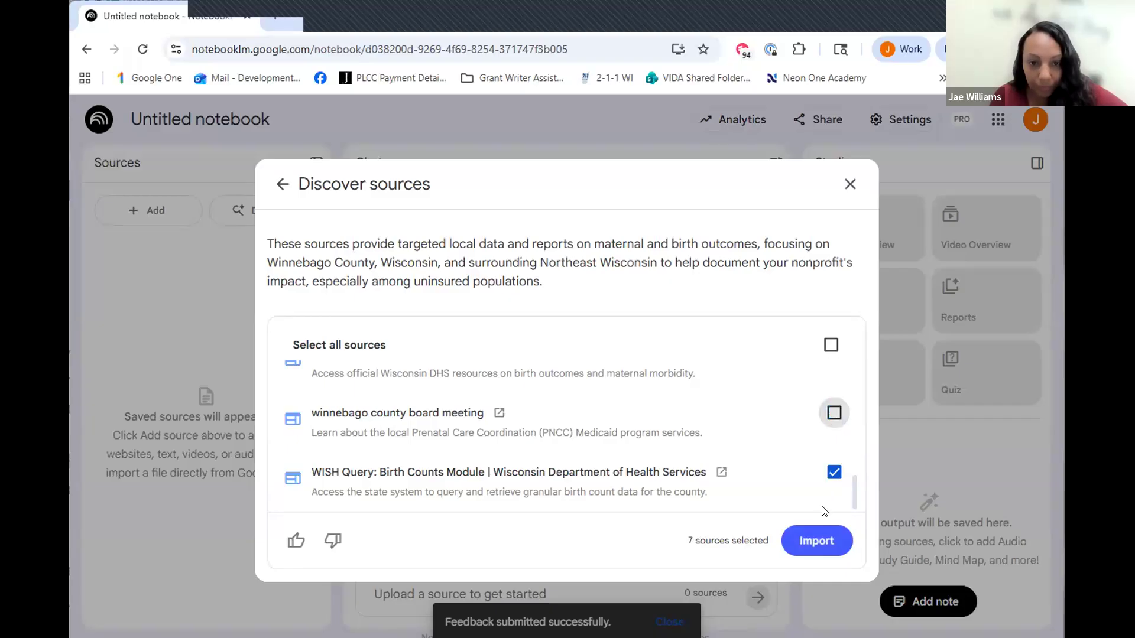
pyautogui.click(825, 544)
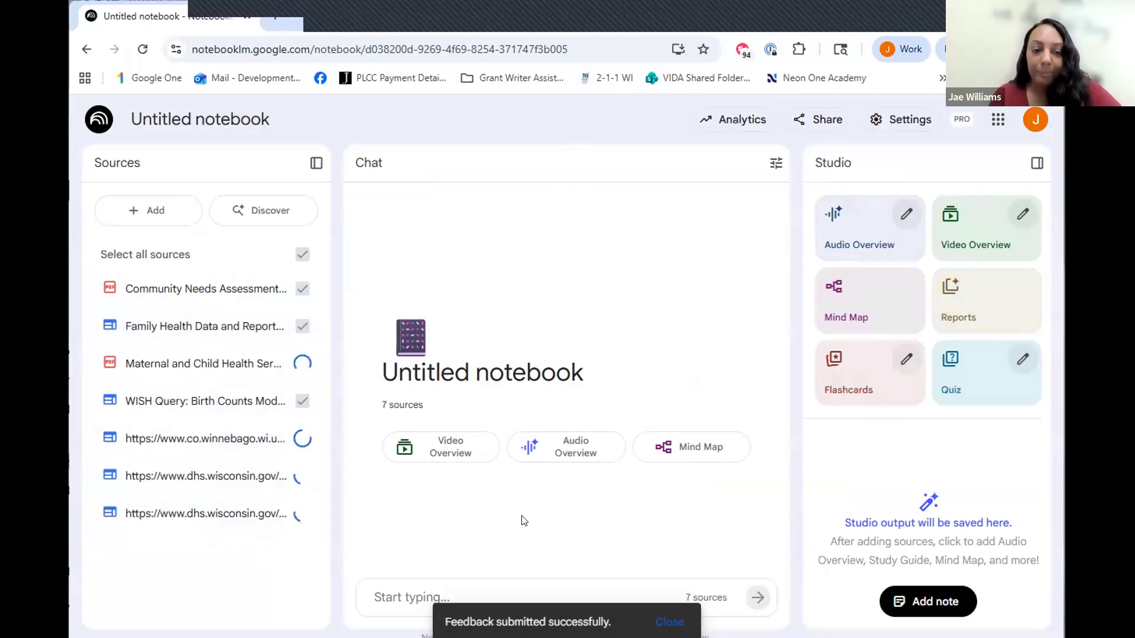
# Ask the chat "What are the connections to early access to prenatal care and some local data to bak that up".
pyautogui.click(386, 594)
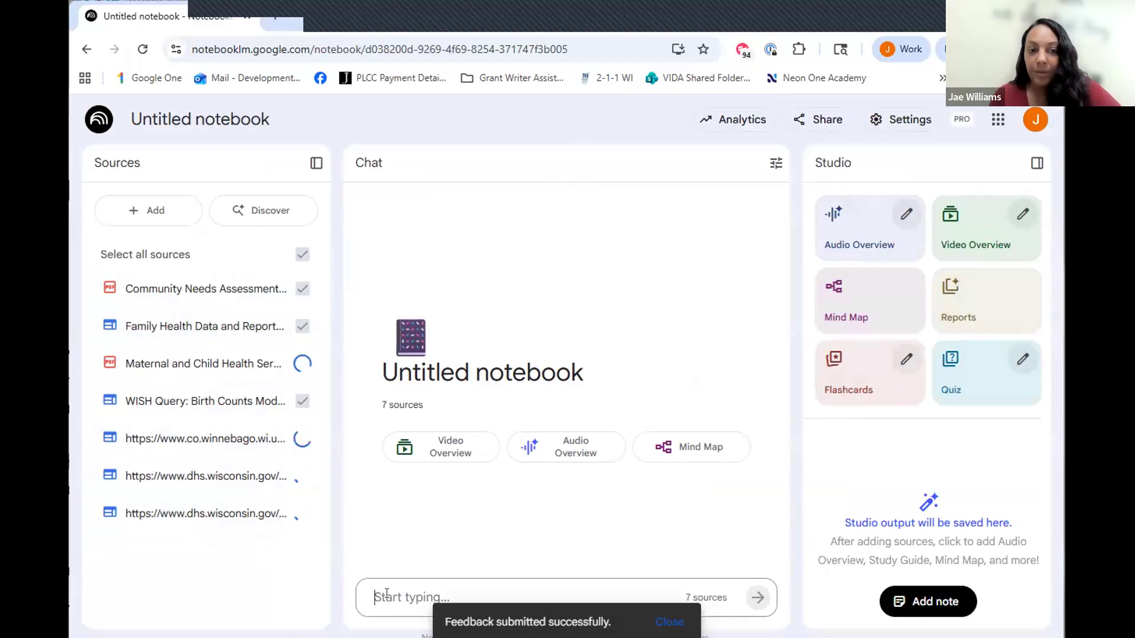
pyautogui.write('What are the')
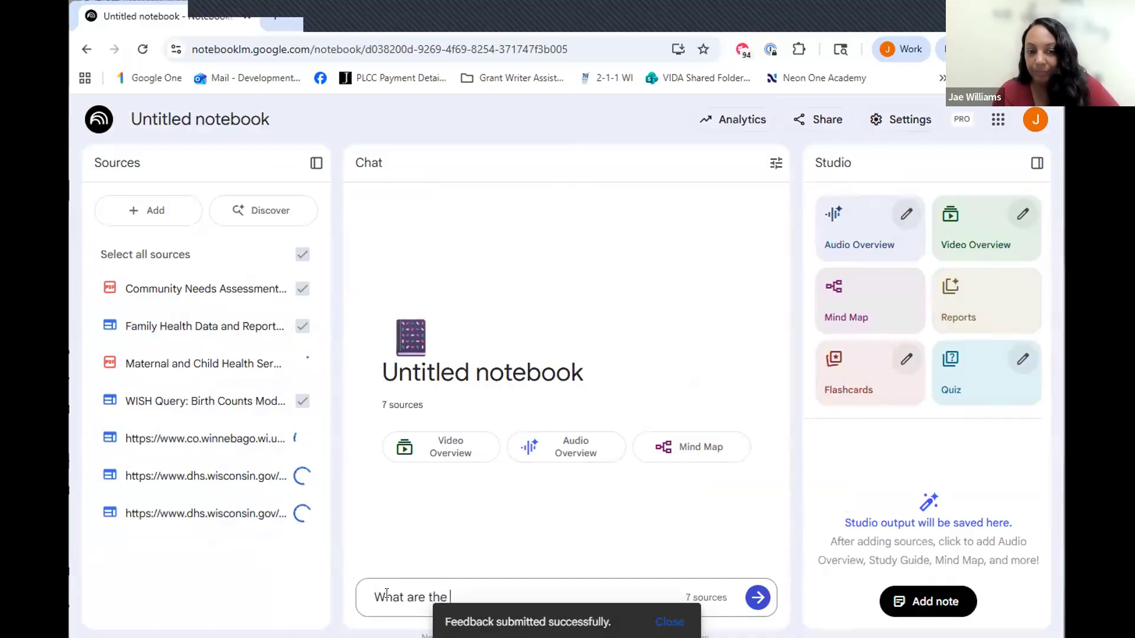
pyautogui.write(' connections to ')
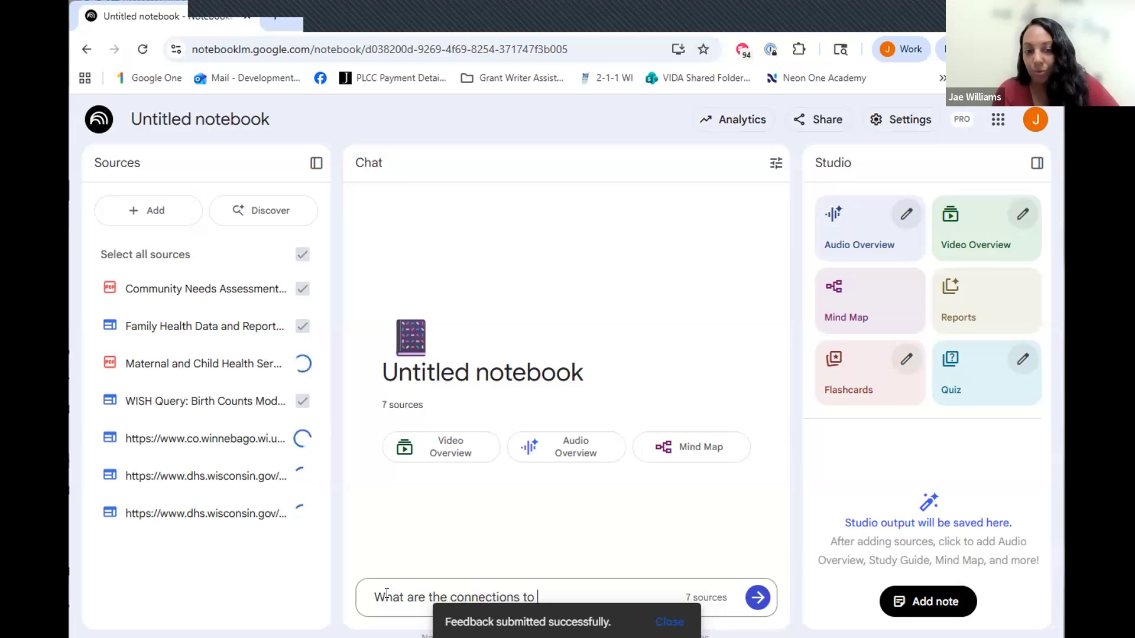
pyautogui.write('ea')
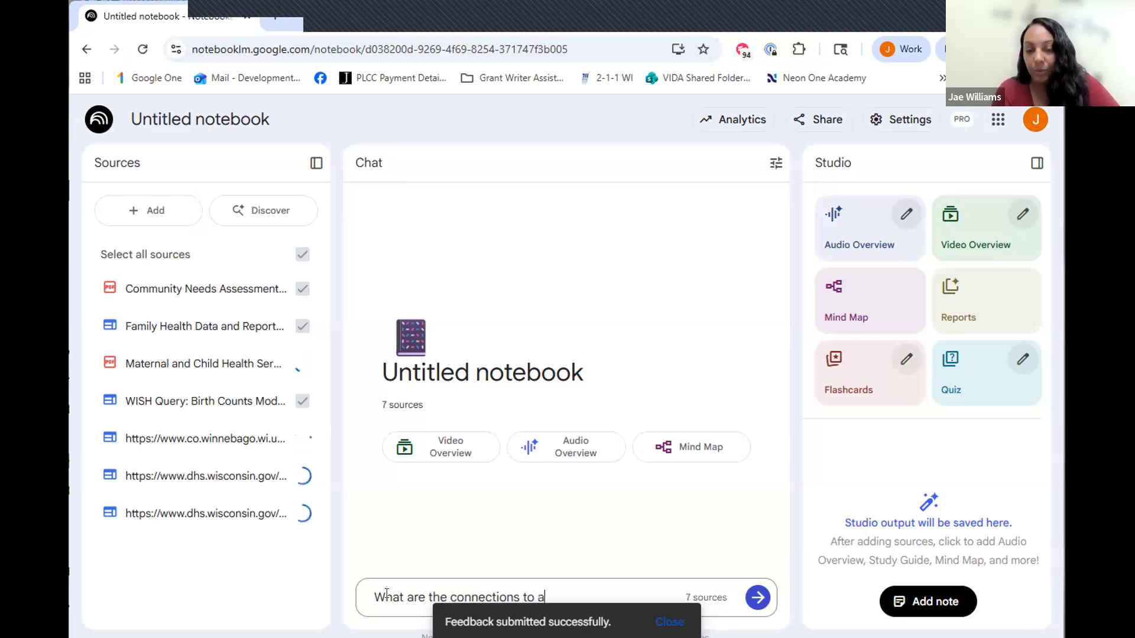
pyautogui.write('rly ac')
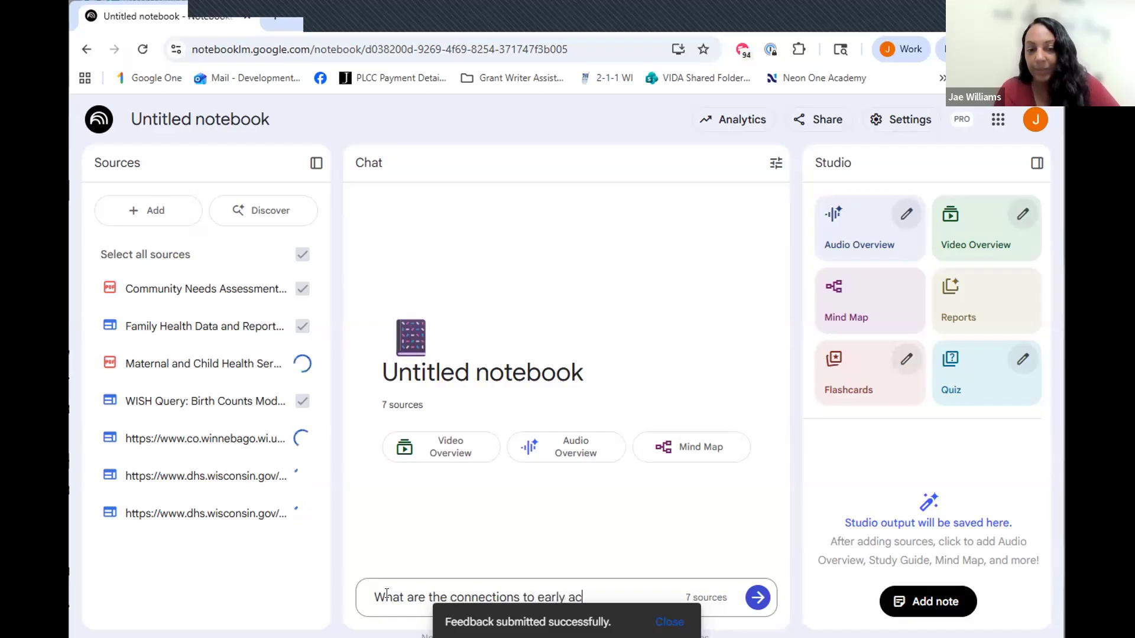
pyautogui.write('cess to pret')
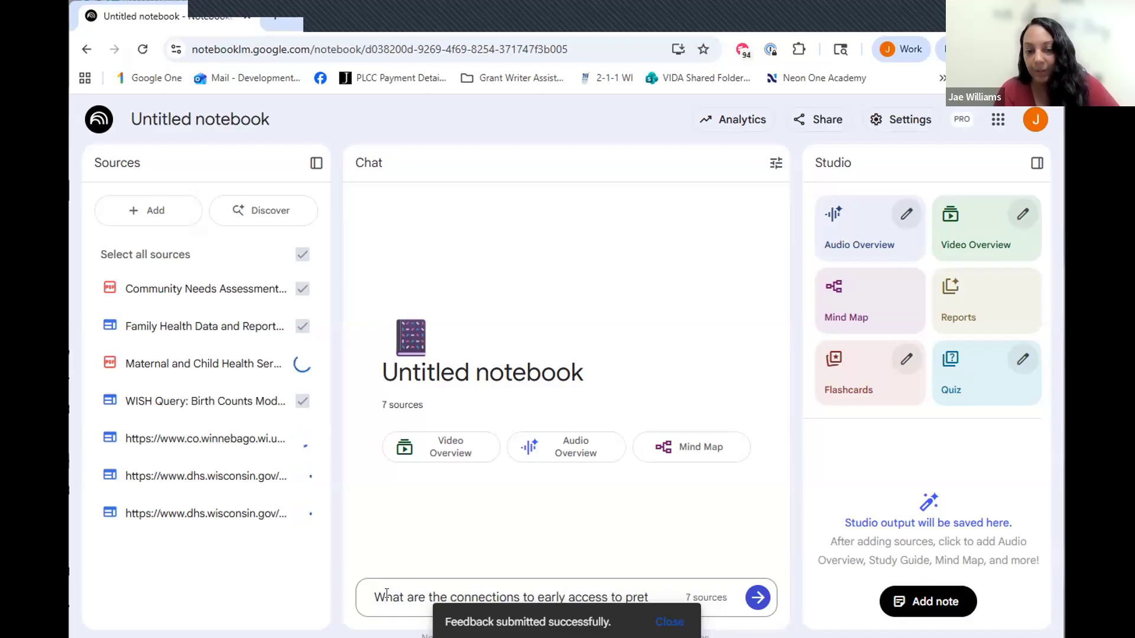
pyautogui.press('BackSpace')
pyautogui.write('natal ca')
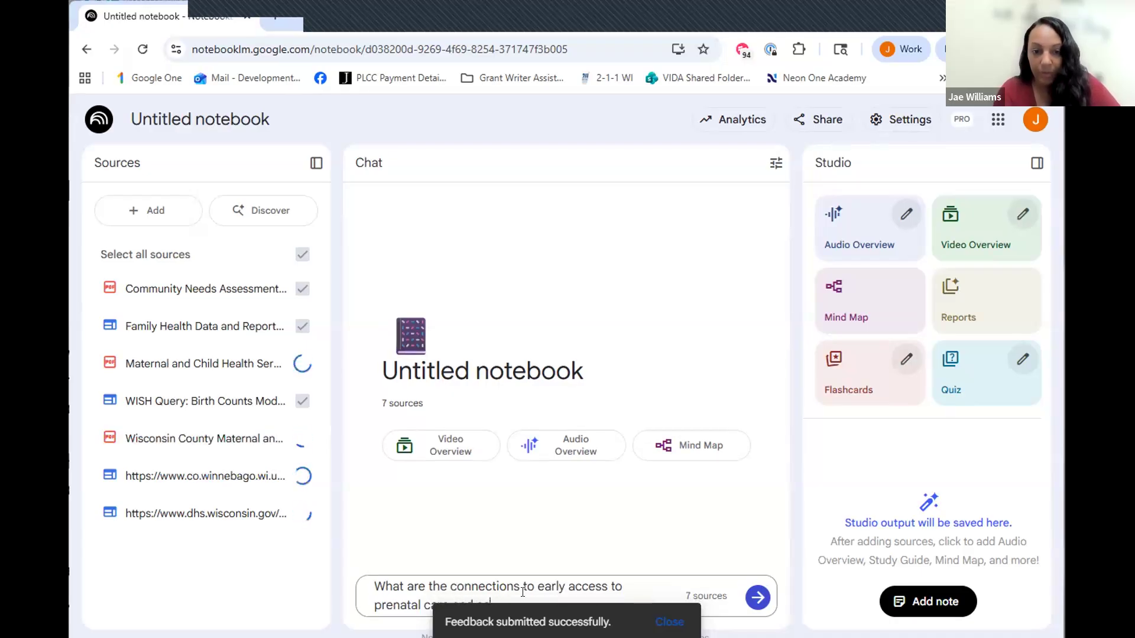
pyautogui.write('al h')
pyautogui.write('data to help that wil')
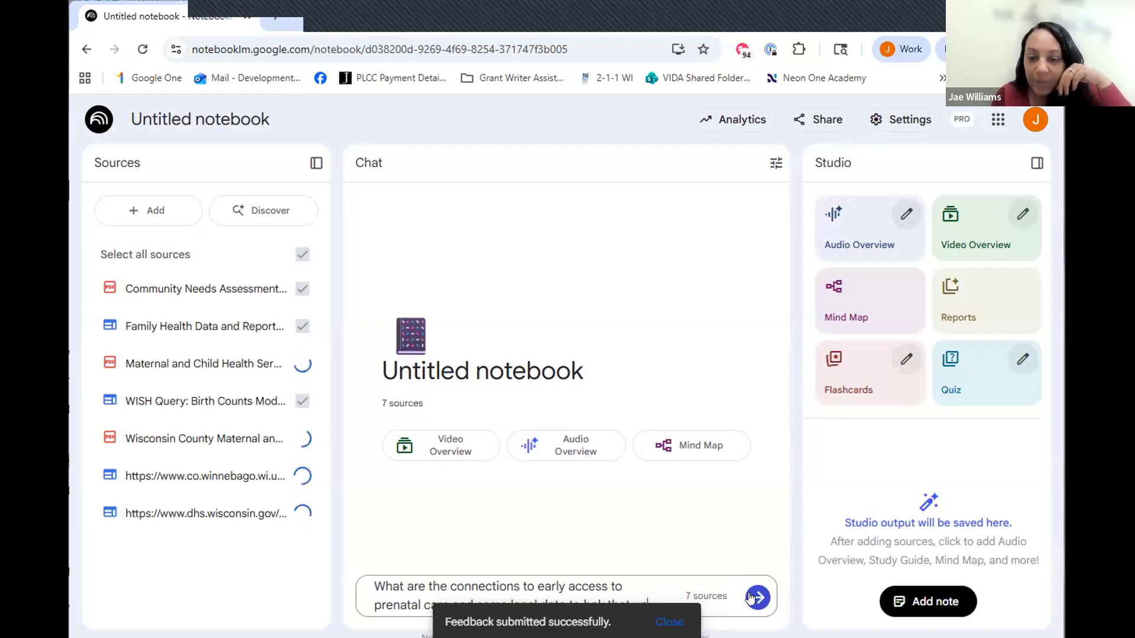
pyautogui.click(750, 594)
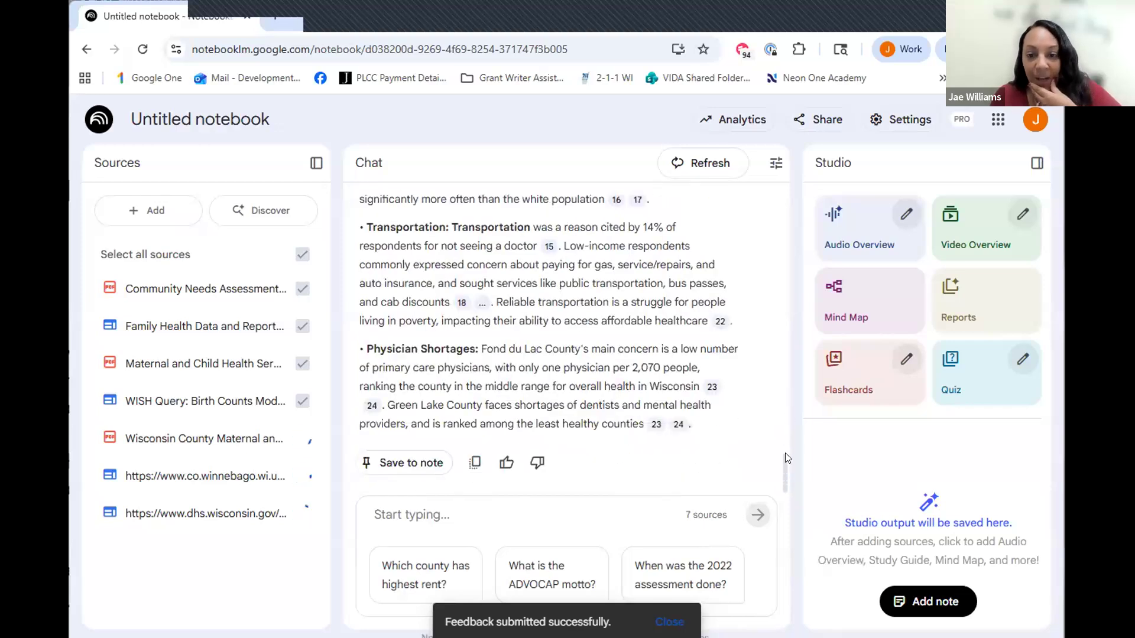
# Review the notebook summary and the start of the chat answer, and open the first citation under Maternal and Infant Health Indicators.
pyautogui.moveTo(785, 469); pyautogui.dragTo(807, 229)
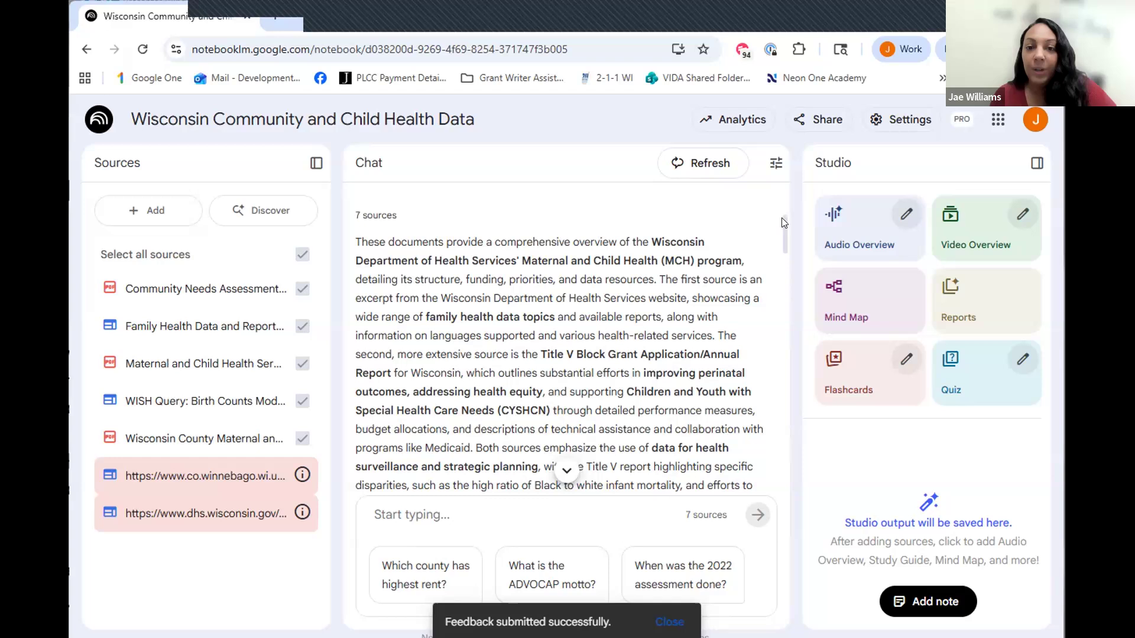
pyautogui.scroll(-1, 783, 225)
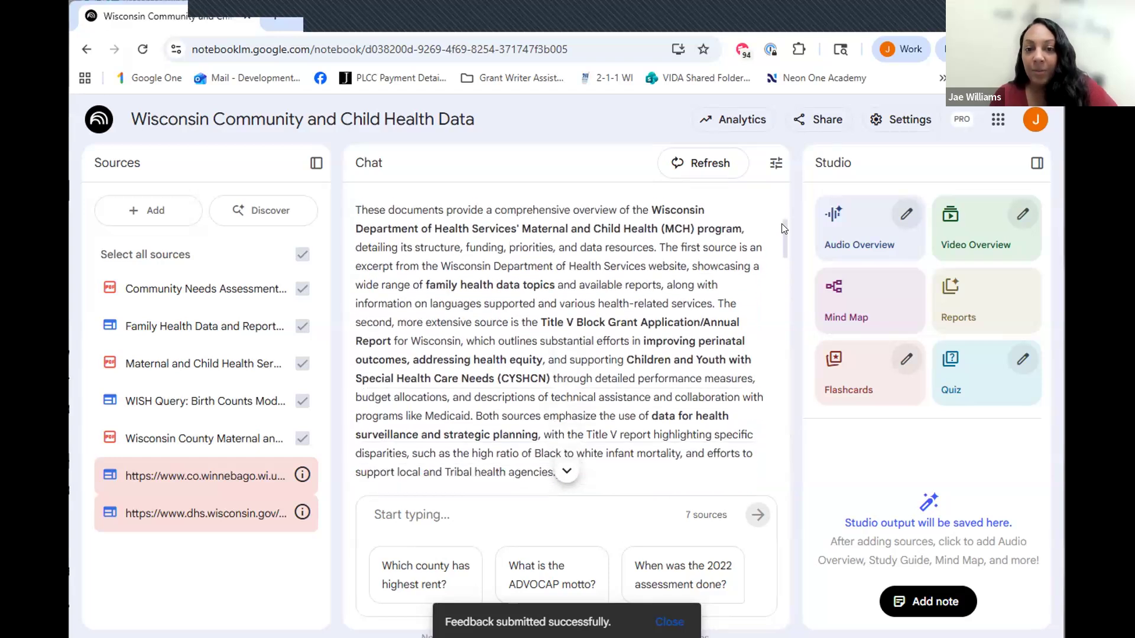
pyautogui.scroll(-3, 781, 234)
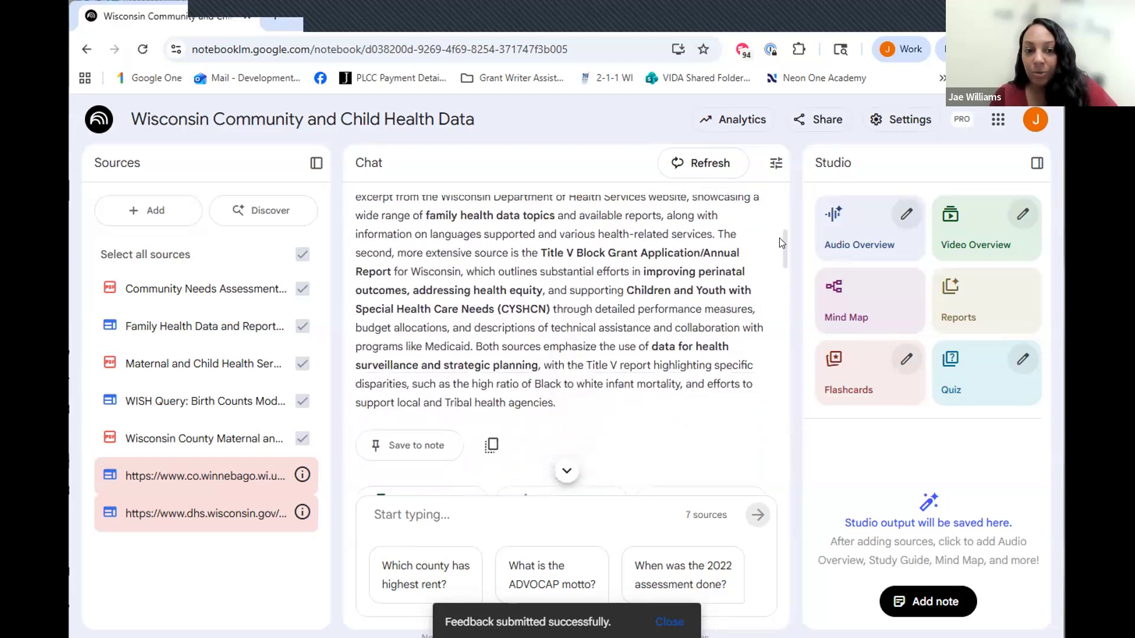
pyautogui.scroll(-10, 776, 244)
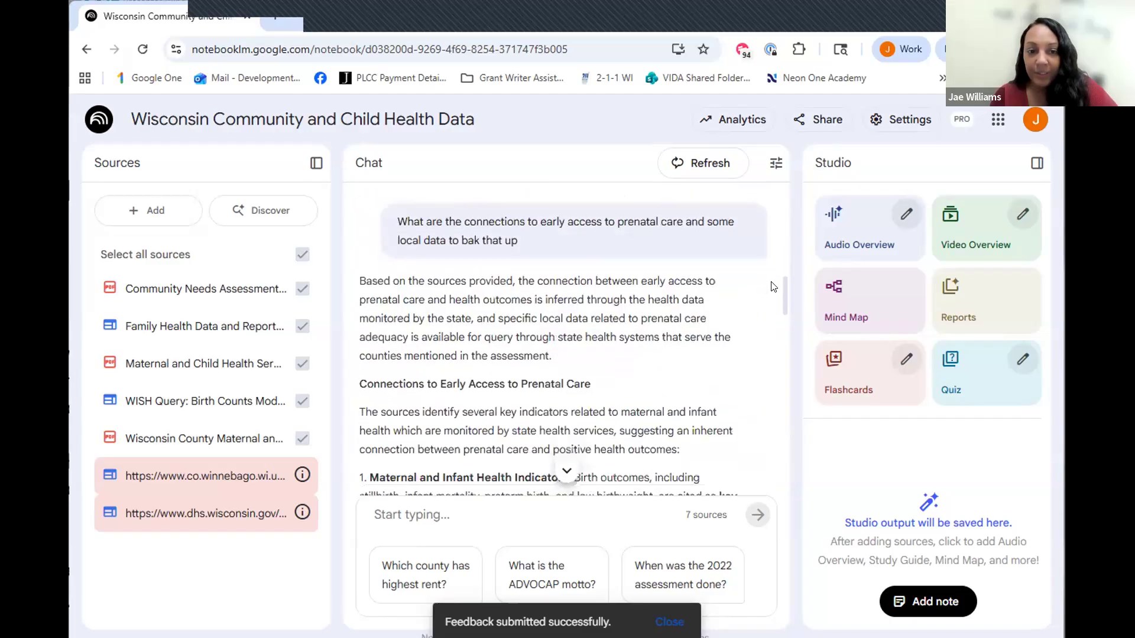
pyautogui.scroll(-4, 768, 298)
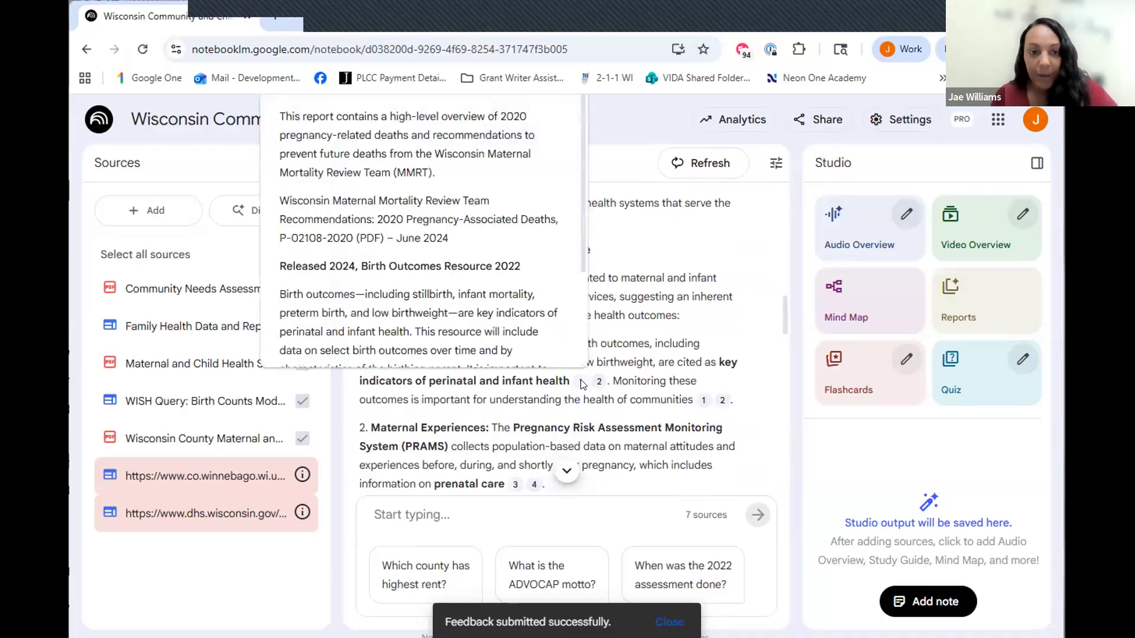
pyautogui.click(580, 383)
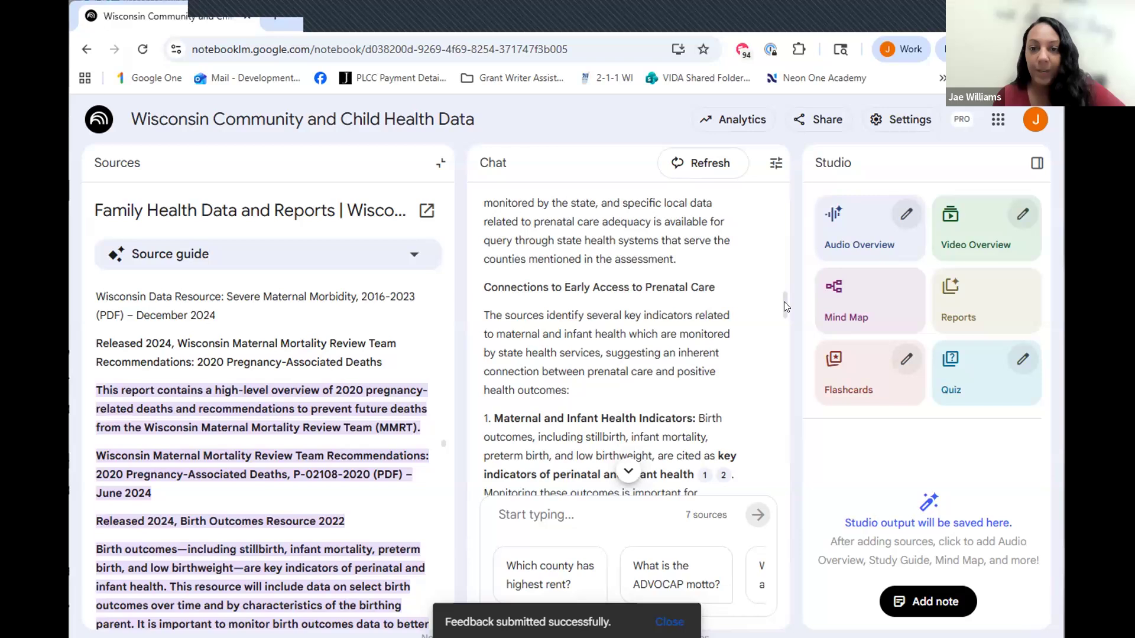
# Read through the whole chat answer on early prenatal care access, from the connections section to the Physician Shortages point.
pyautogui.moveTo(784, 306); pyautogui.dragTo(814, 299)
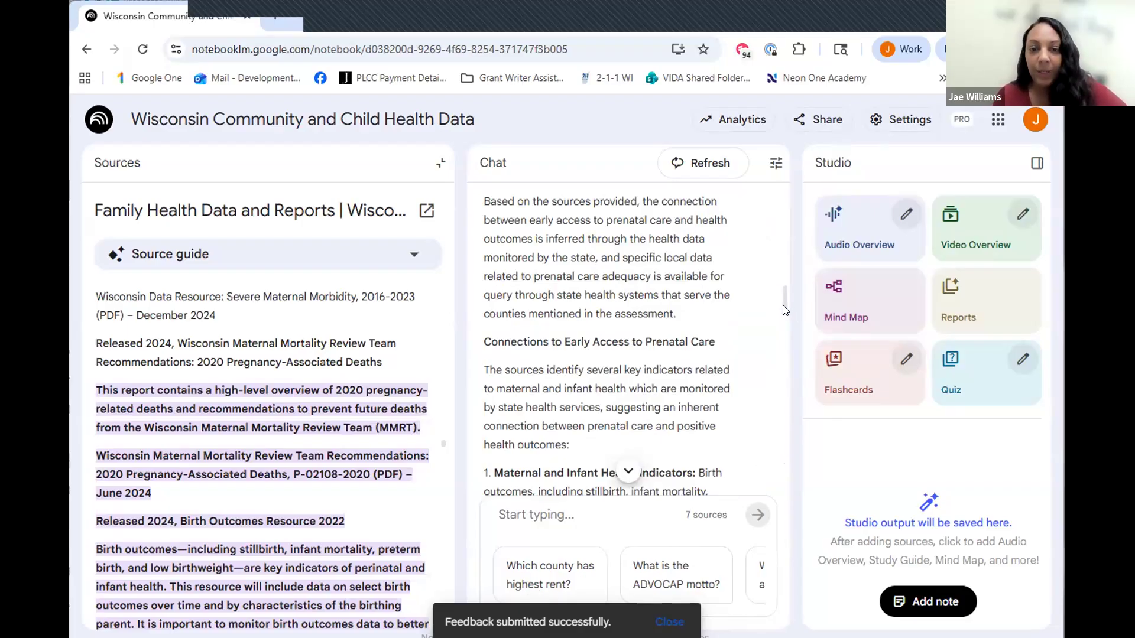
pyautogui.scroll(-1, 783, 311)
pyautogui.scroll(-1, 784, 311)
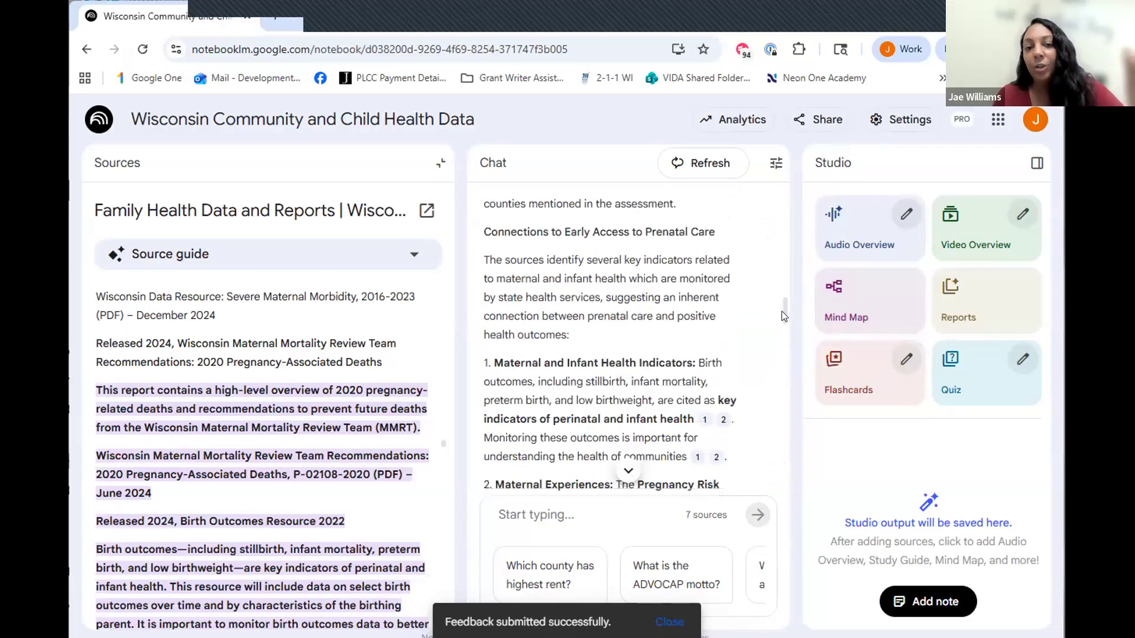
pyautogui.scroll(-8, 782, 315)
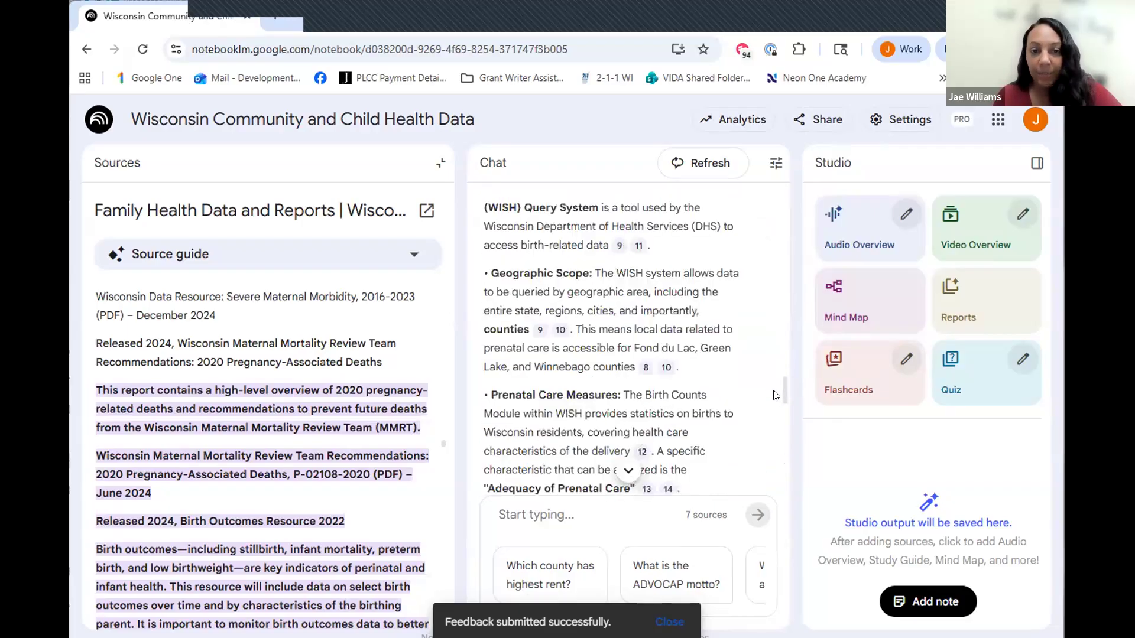
pyautogui.scroll(-10, 783, 444)
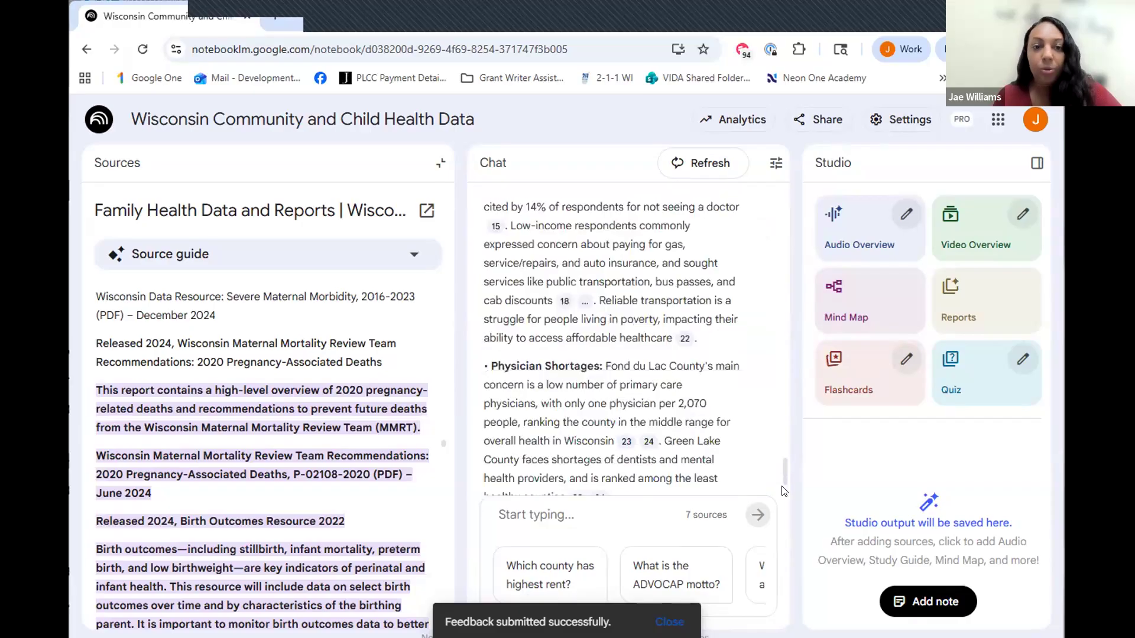
pyautogui.scroll(5, 783, 466)
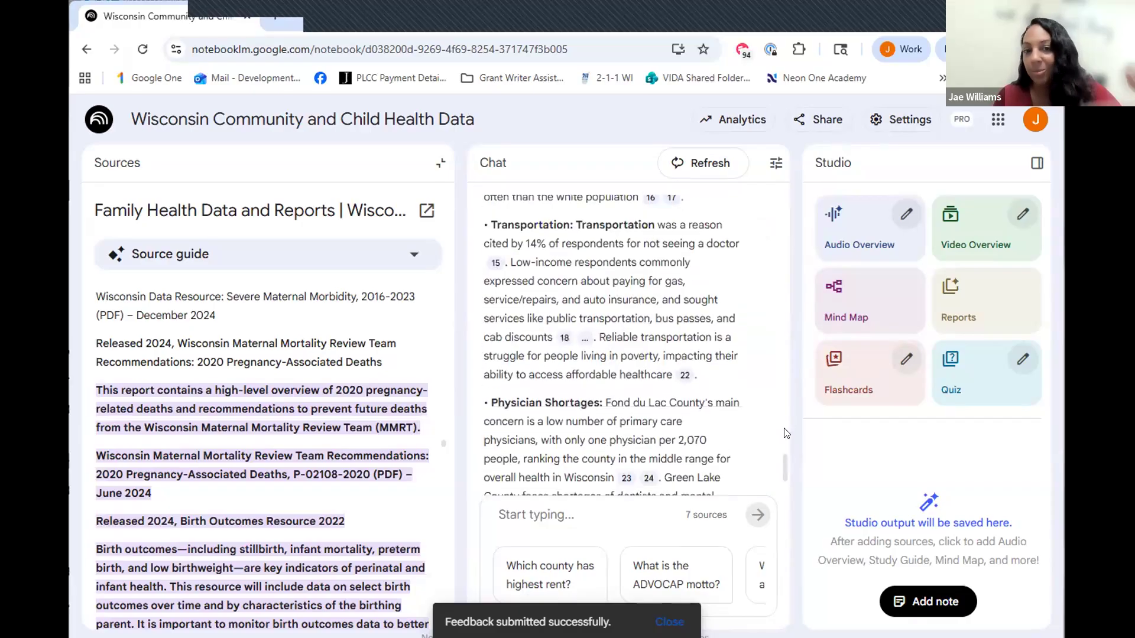
pyautogui.moveTo(784, 414); pyautogui.dragTo(784, 288)
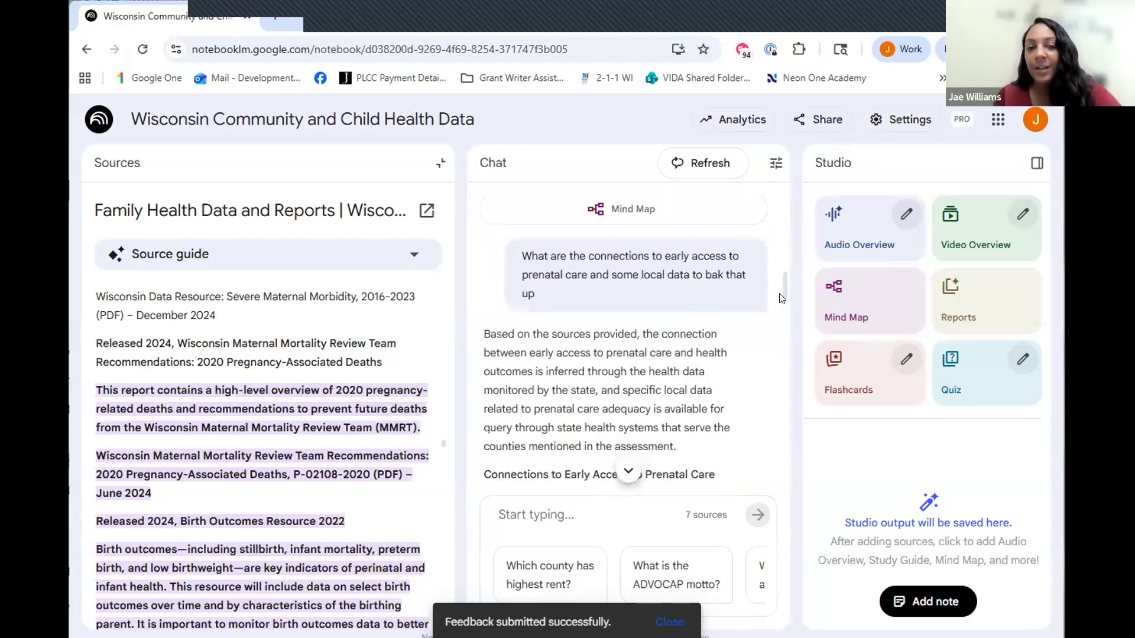
pyautogui.scroll(-2, 783, 298)
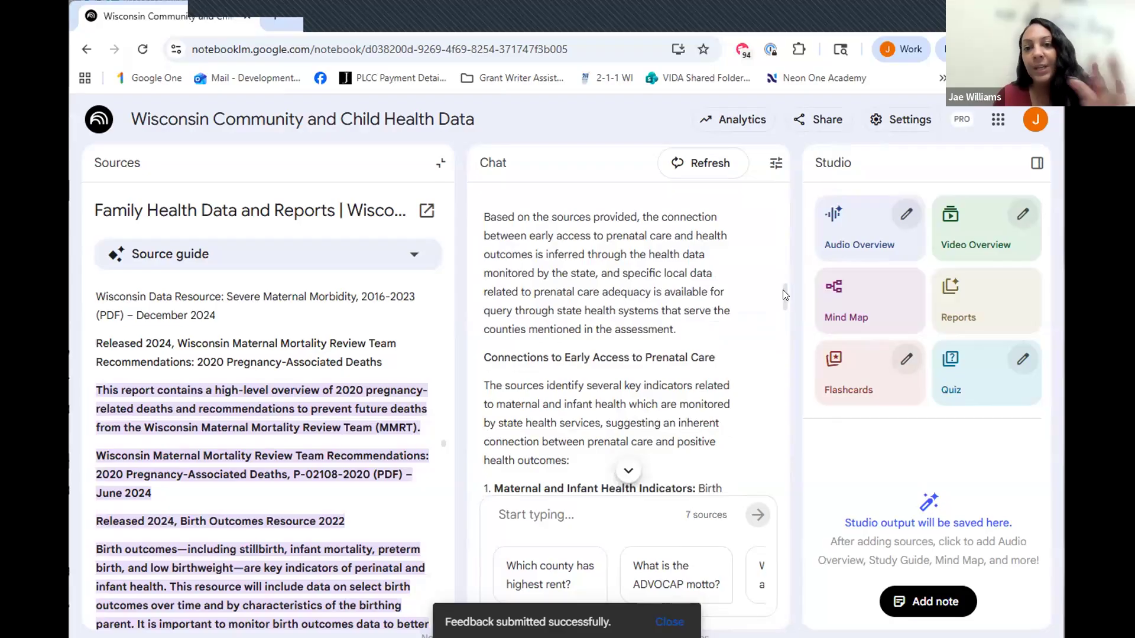
pyautogui.scroll(-3, 785, 295)
pyautogui.moveTo(783, 325); pyautogui.dragTo(799, 516)
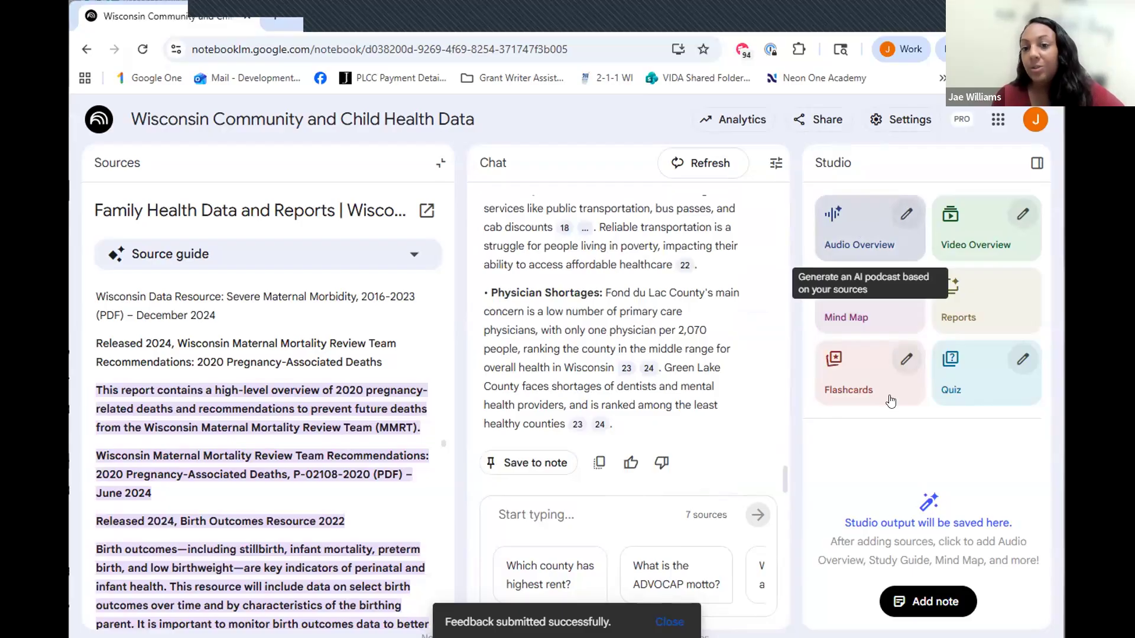
# Generate an Audio Overview and a Mind Map from the notebook's sources, and check the Reports option.
pyautogui.click(851, 246)
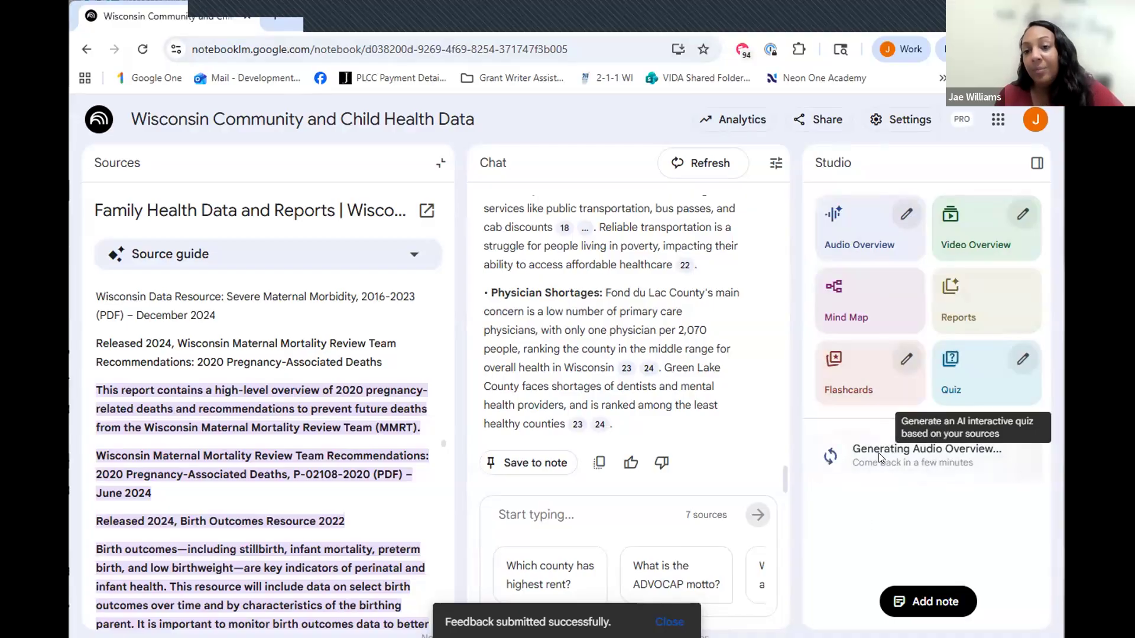
pyautogui.click(874, 307)
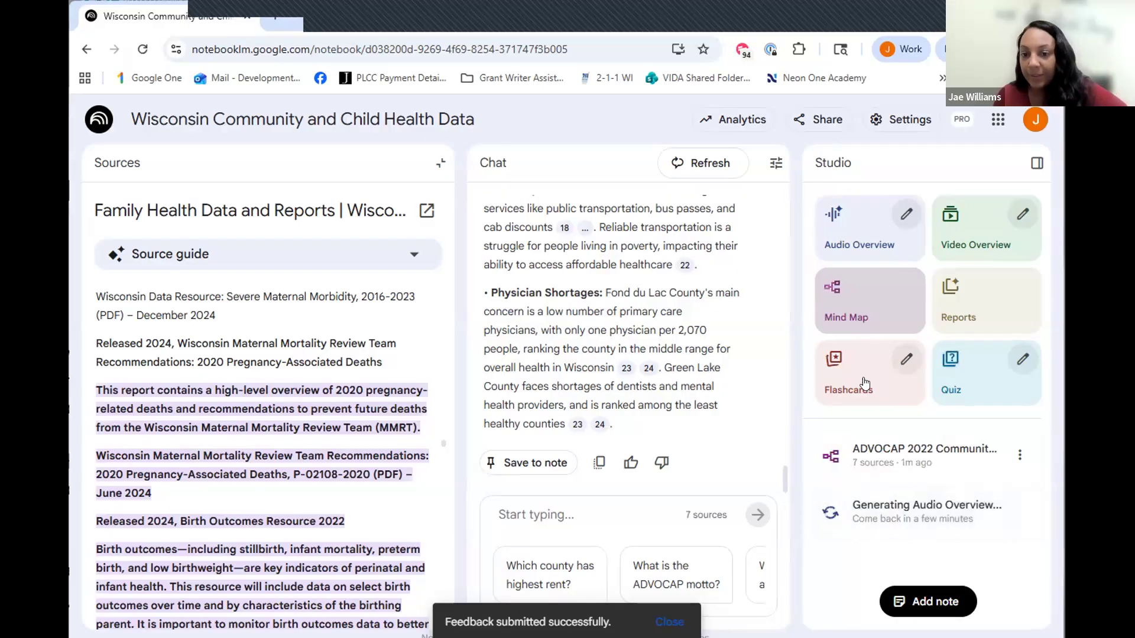
pyautogui.click(985, 295)
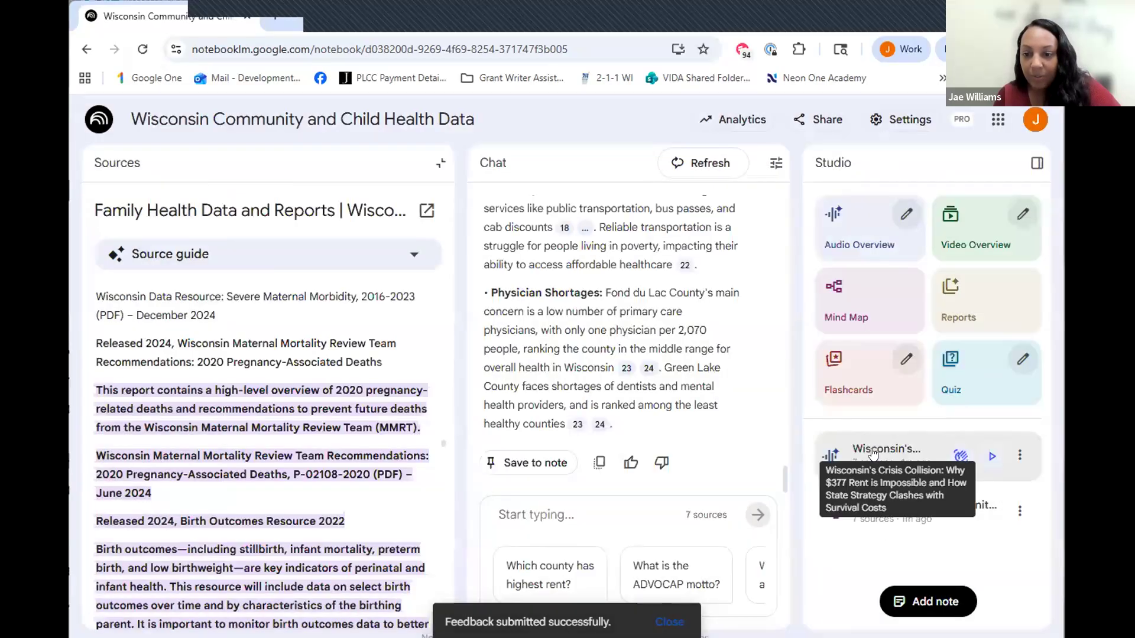
# Play the start of the generated "Wisconsin's Crisis Collision" audio overview and pause it.
pyautogui.click(872, 453)
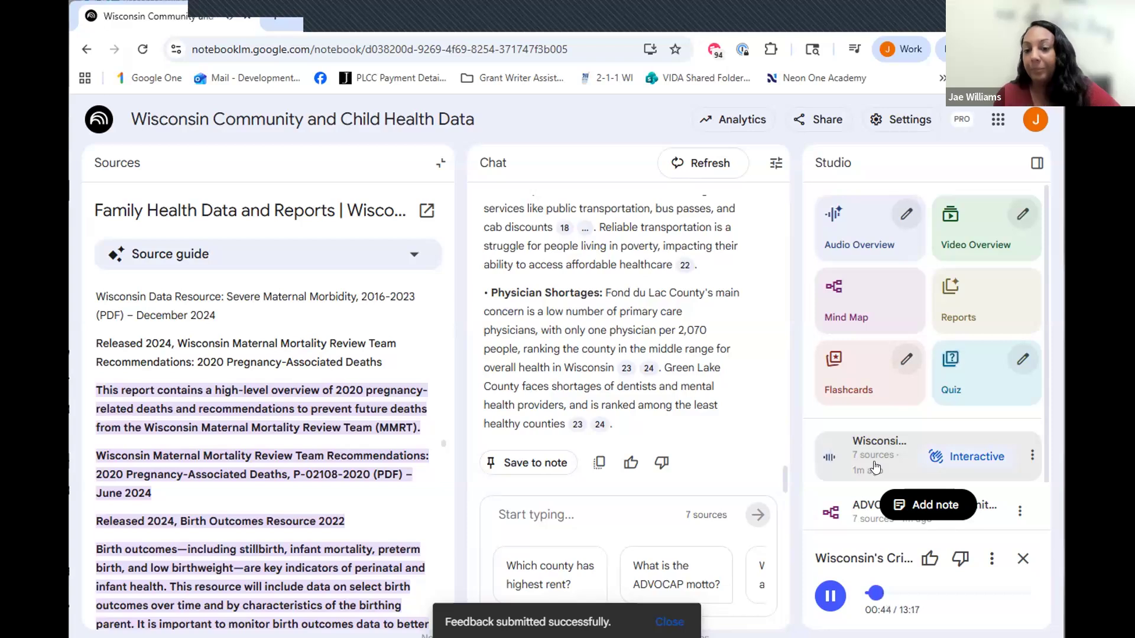
pyautogui.click(829, 600)
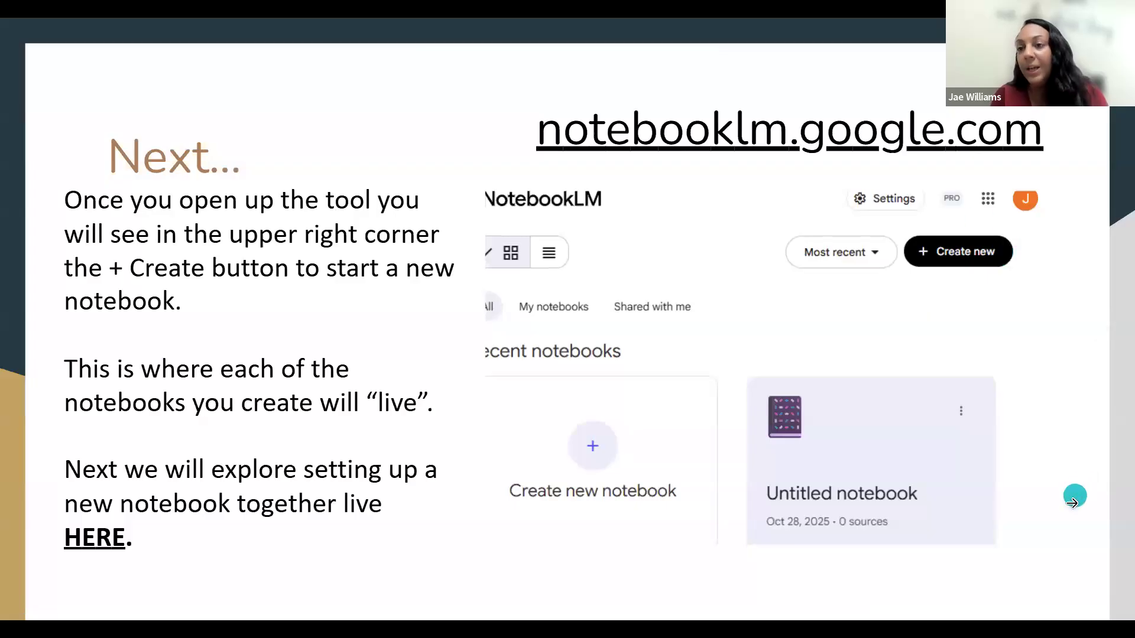
pyautogui.click(1038, 533)
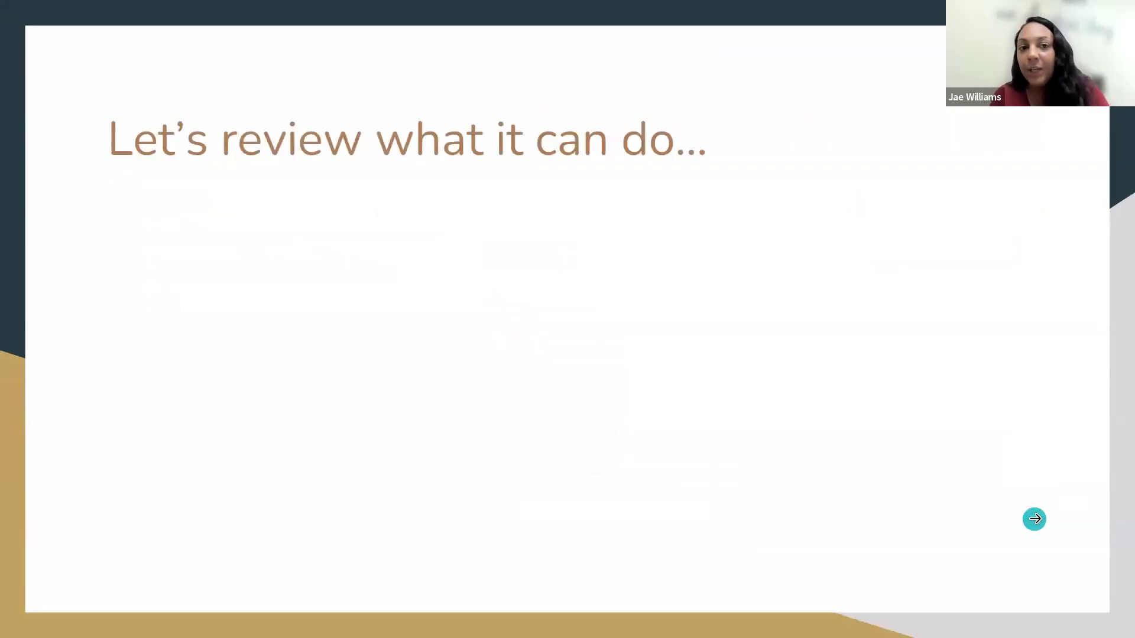
pyautogui.click(1034, 519)
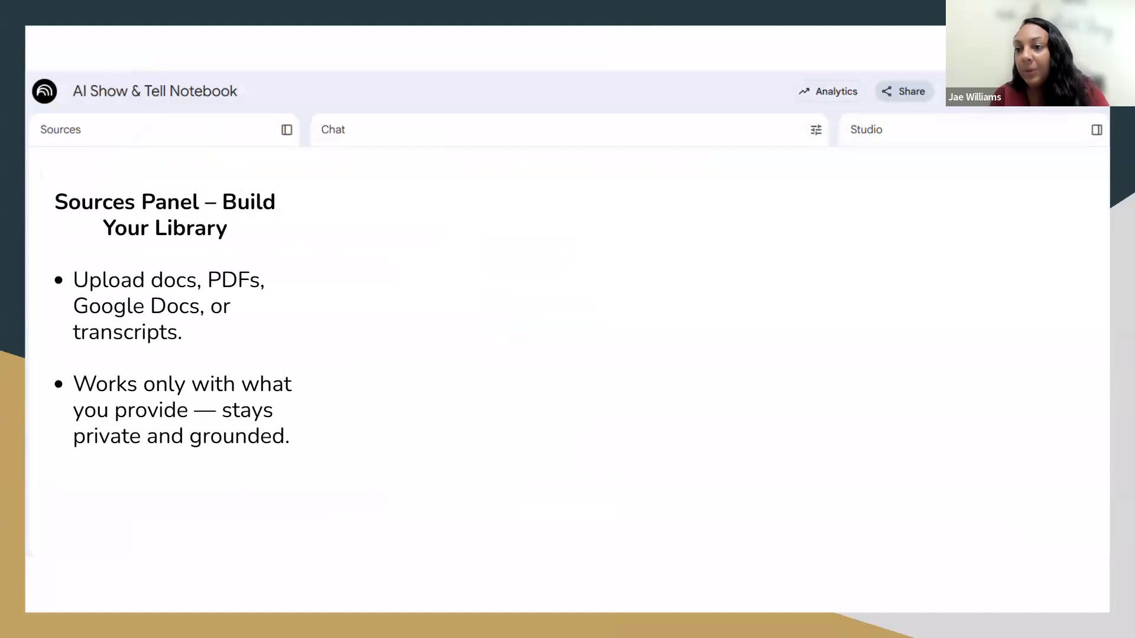
pyautogui.click(89, 496)
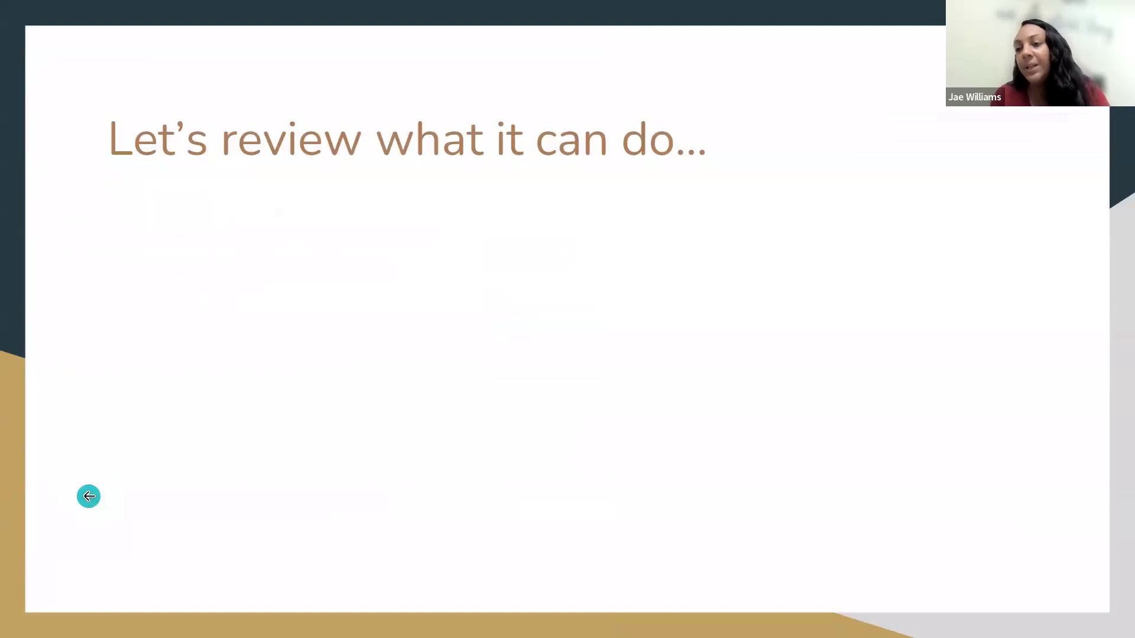